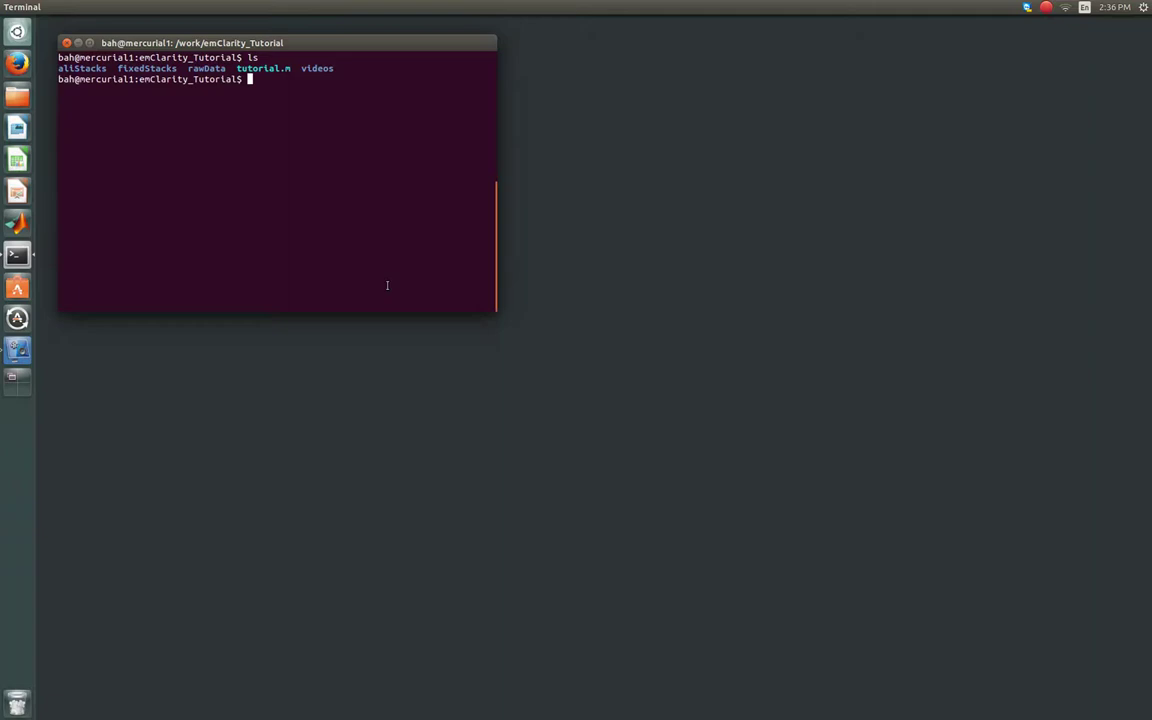
# List the tutorial folder and fixedStacks, pointing out tilt1.xf, .local, .tlt, .order and .erase.
pyautogui.write('ls')
pyautogui.press('Return')
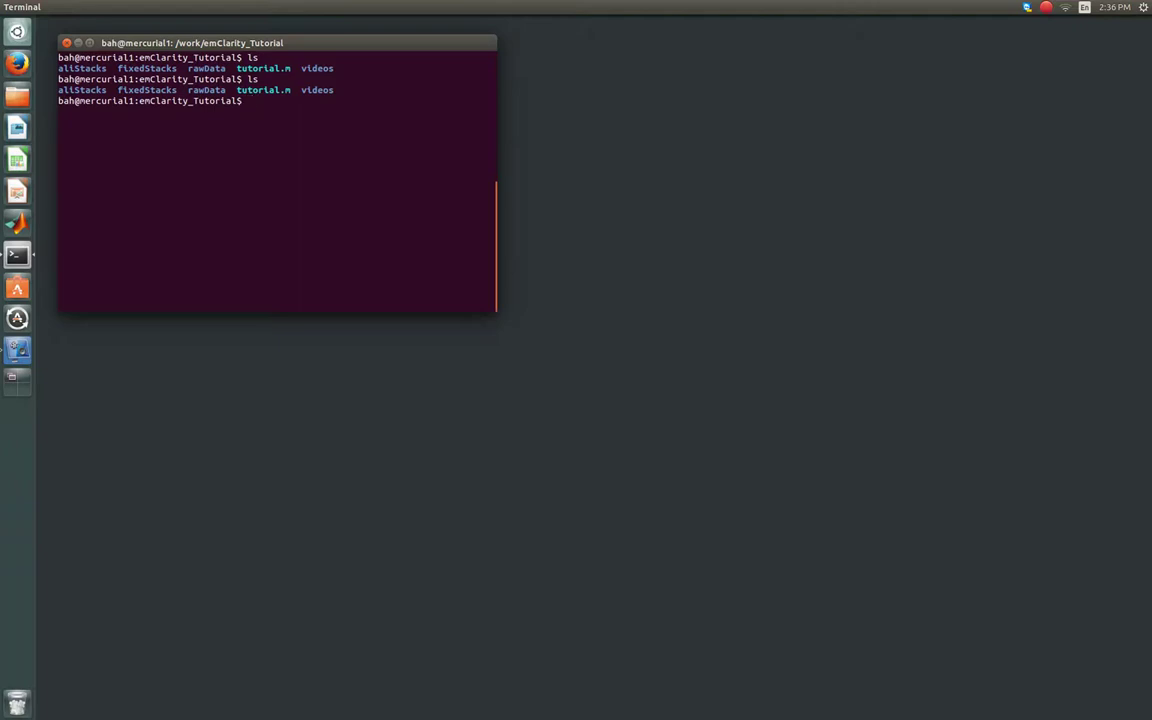
pyautogui.write('ls f')
pyautogui.press('Tab')
pyautogui.press('Return')
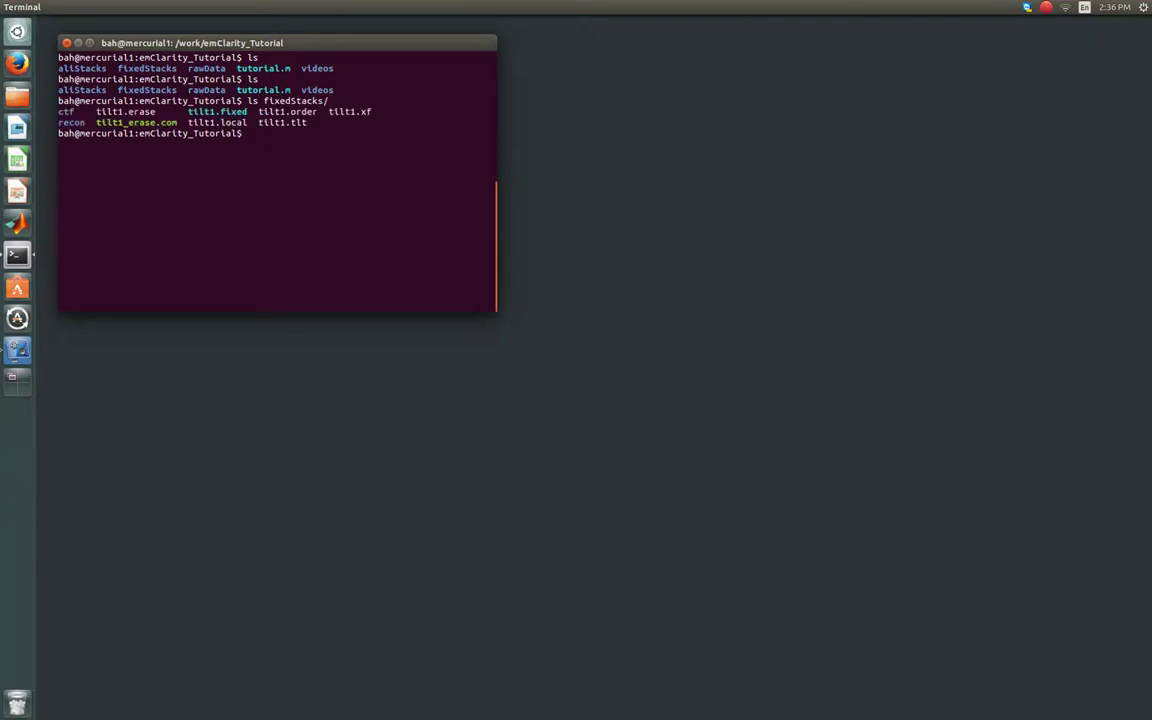
pyautogui.doubleClick(349, 111)
pyautogui.doubleClick(221, 122)
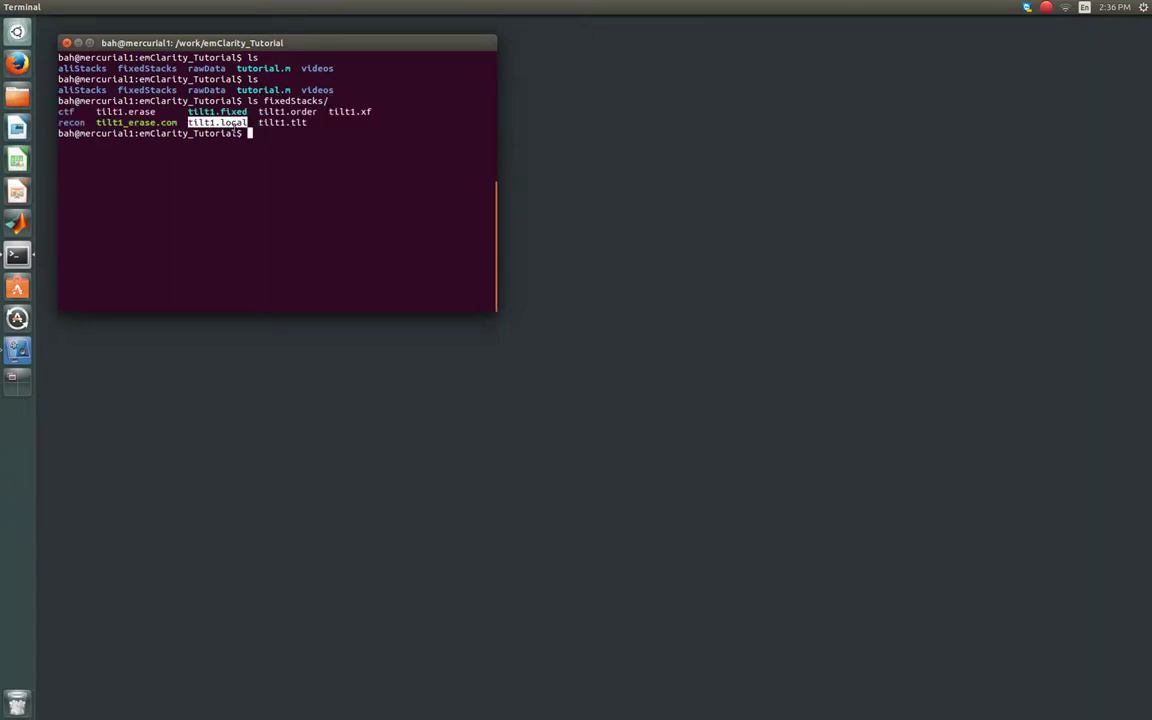
pyautogui.doubleClick(290, 122)
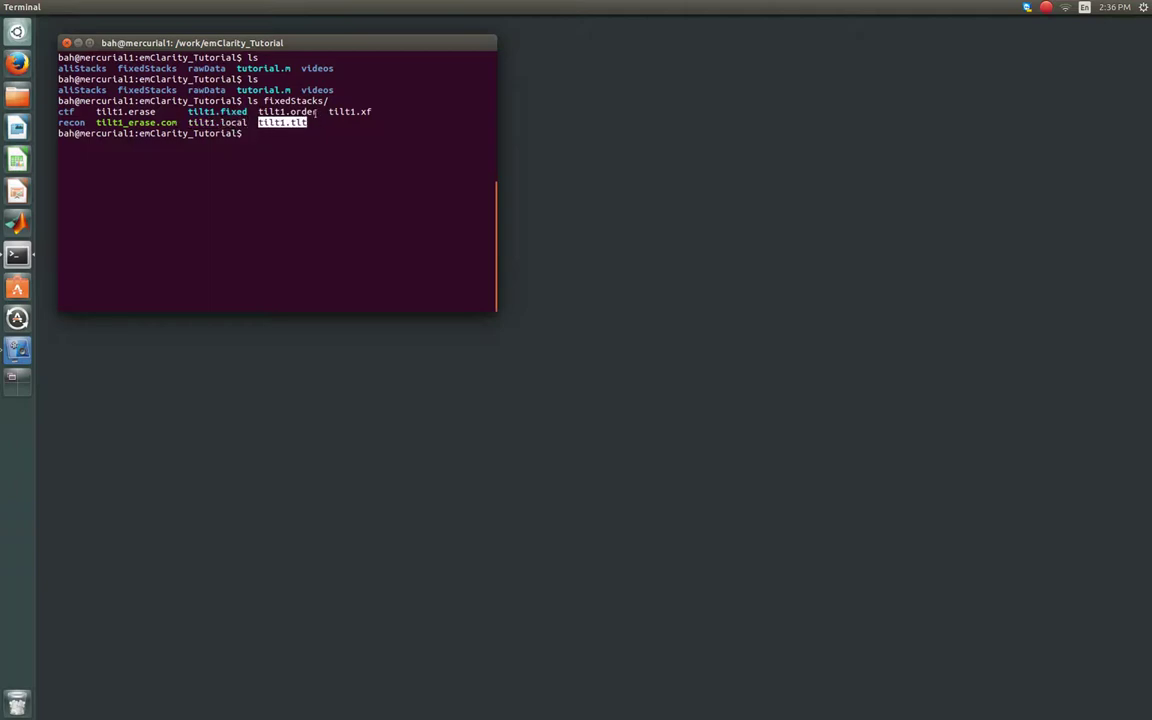
pyautogui.doubleClick(312, 112)
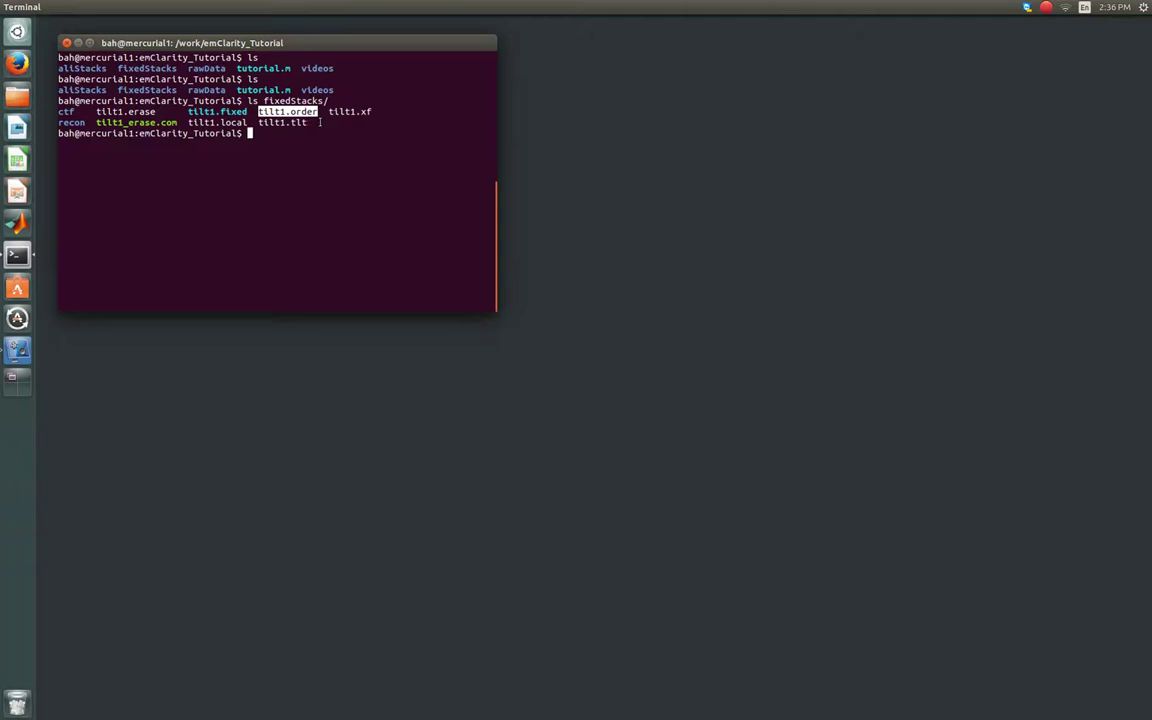
pyautogui.doubleClick(125, 111)
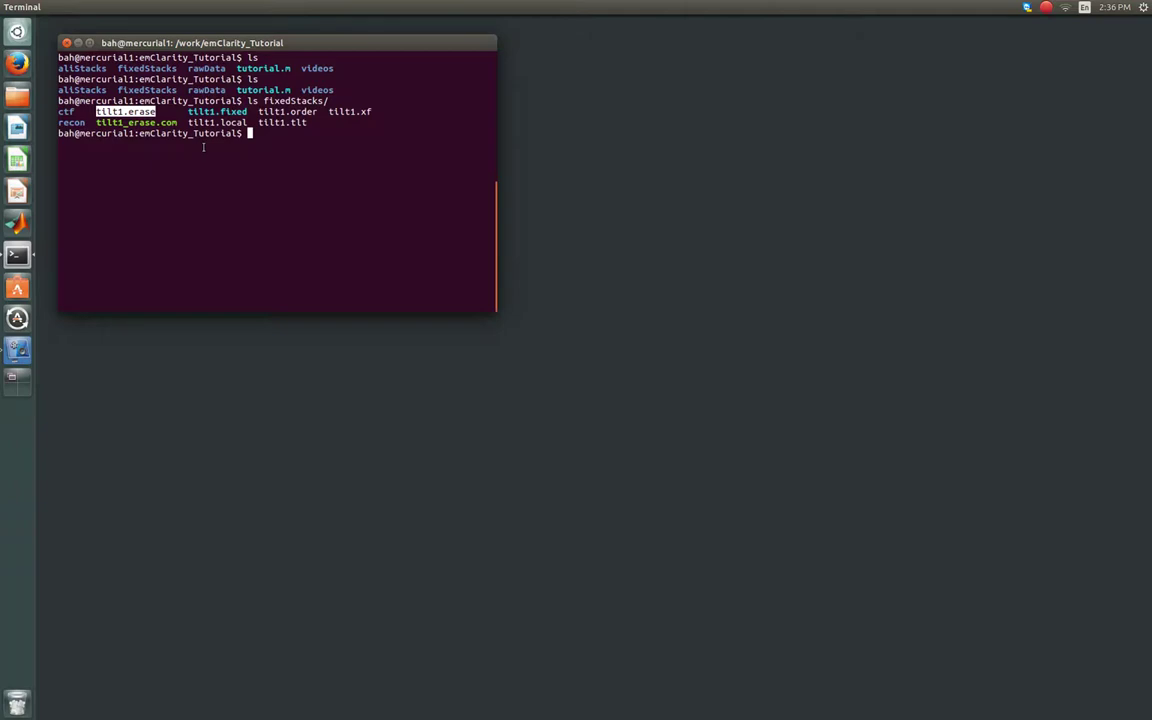
# List the tutorial folder and aliStacks, which holds tilt1_ali1.fixed, then list again.
pyautogui.write('ls')
pyautogui.press('Return')
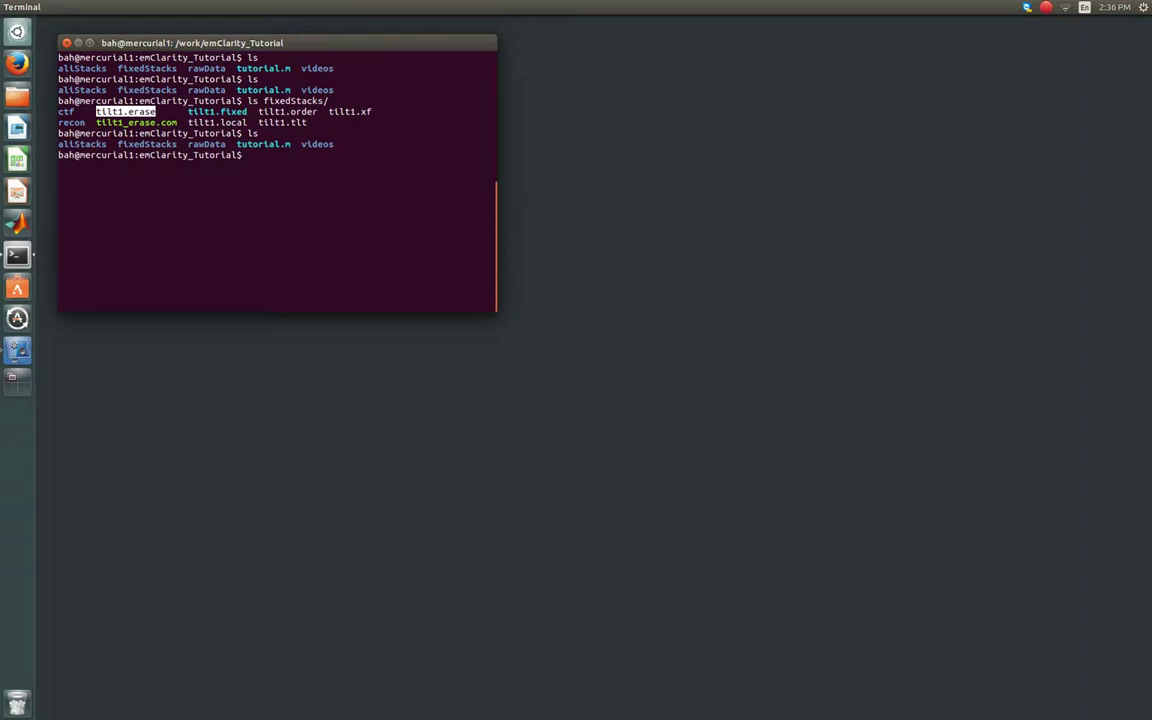
pyautogui.write('ls aliStacks/')
pyautogui.press('Return')
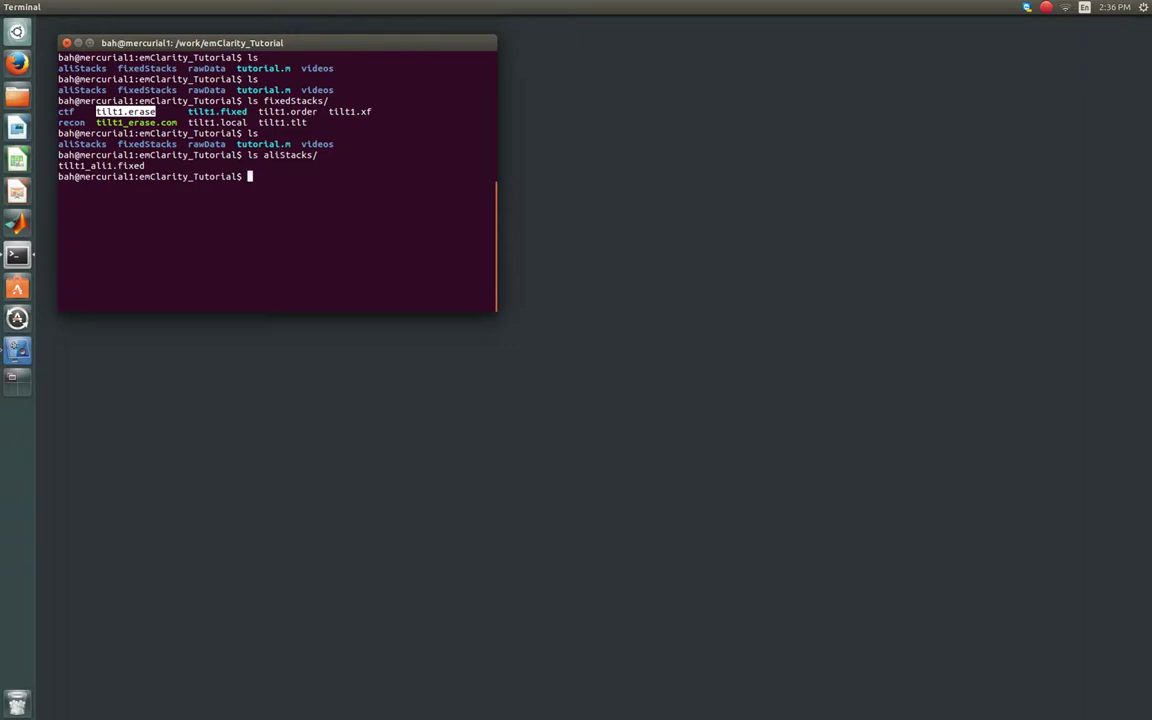
pyautogui.write('ls')
pyautogui.press('Return')
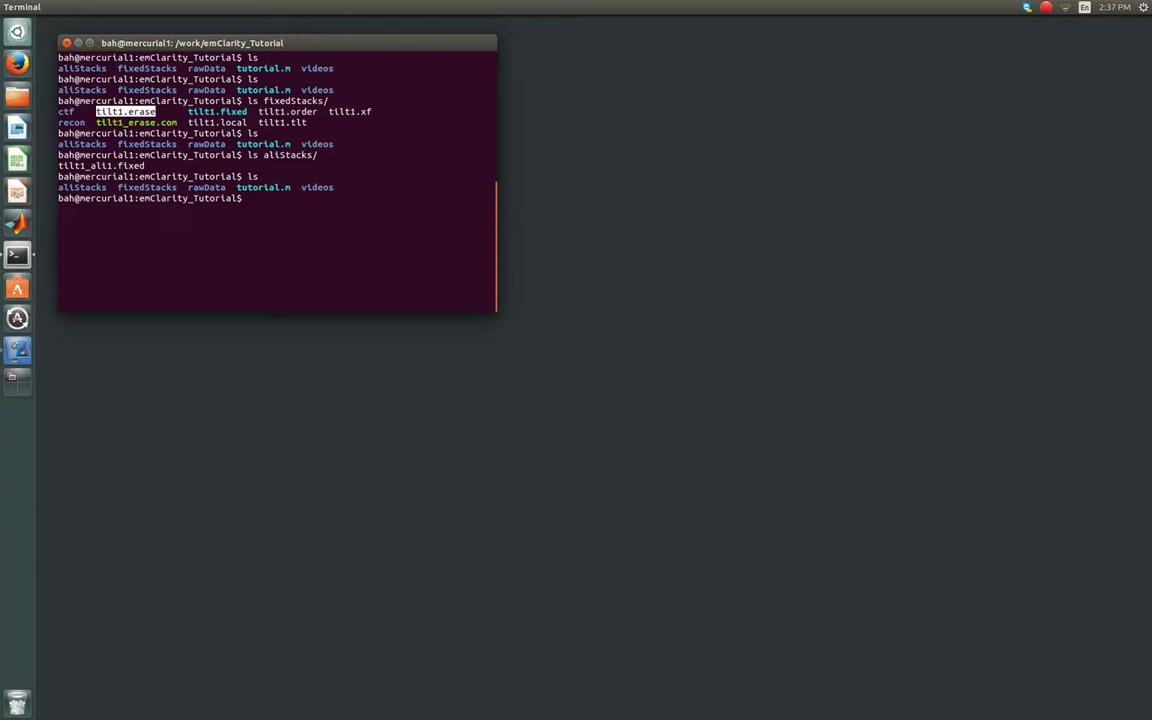
# Run /work/emClarity/docs/recScript2.sh -1 to reconstruct the bin10 tomogram.
pyautogui.write('/work/emClarity/docs/')
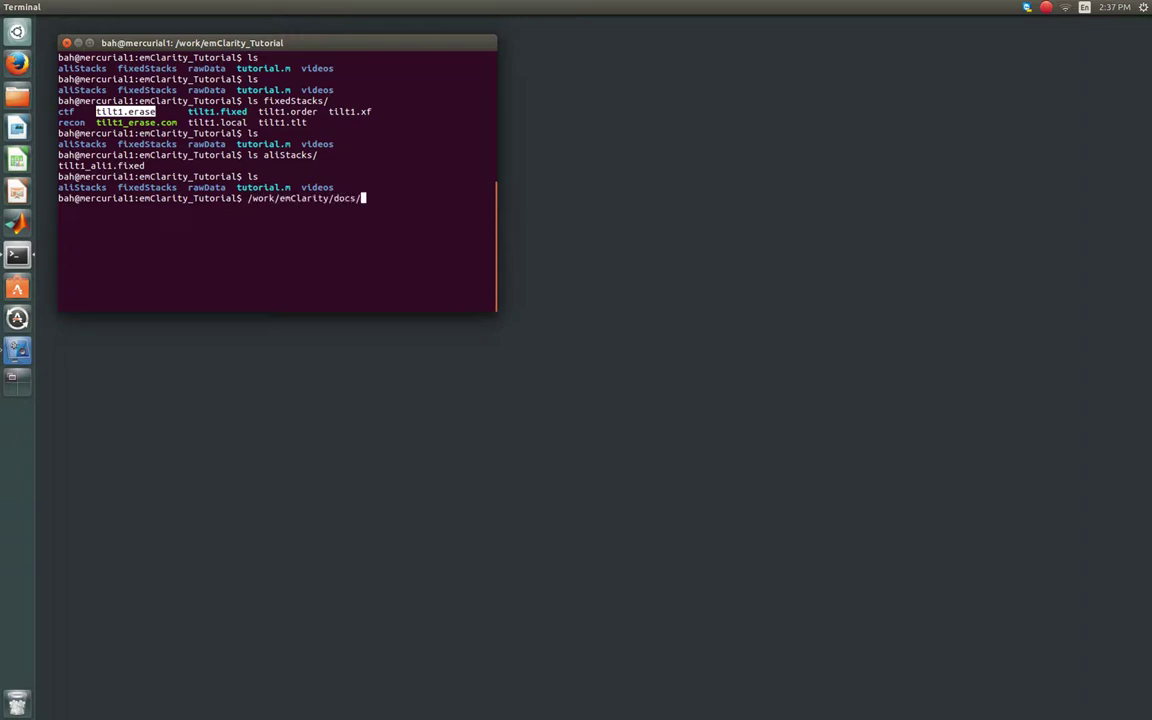
pyautogui.write('rec')
pyautogui.press('Tab')
pyautogui.write('-1')
pyautogui.press('Return')
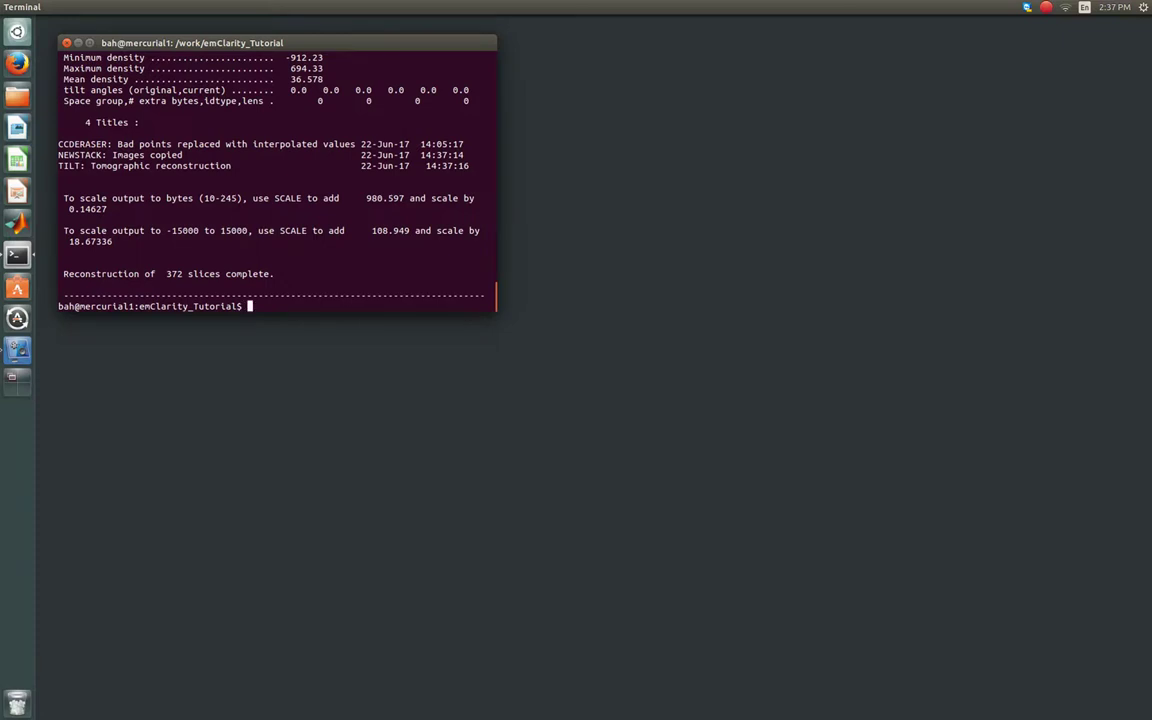
# Move into the new bin10 folder and list its files.
pyautogui.write('ls')
pyautogui.press('Return')
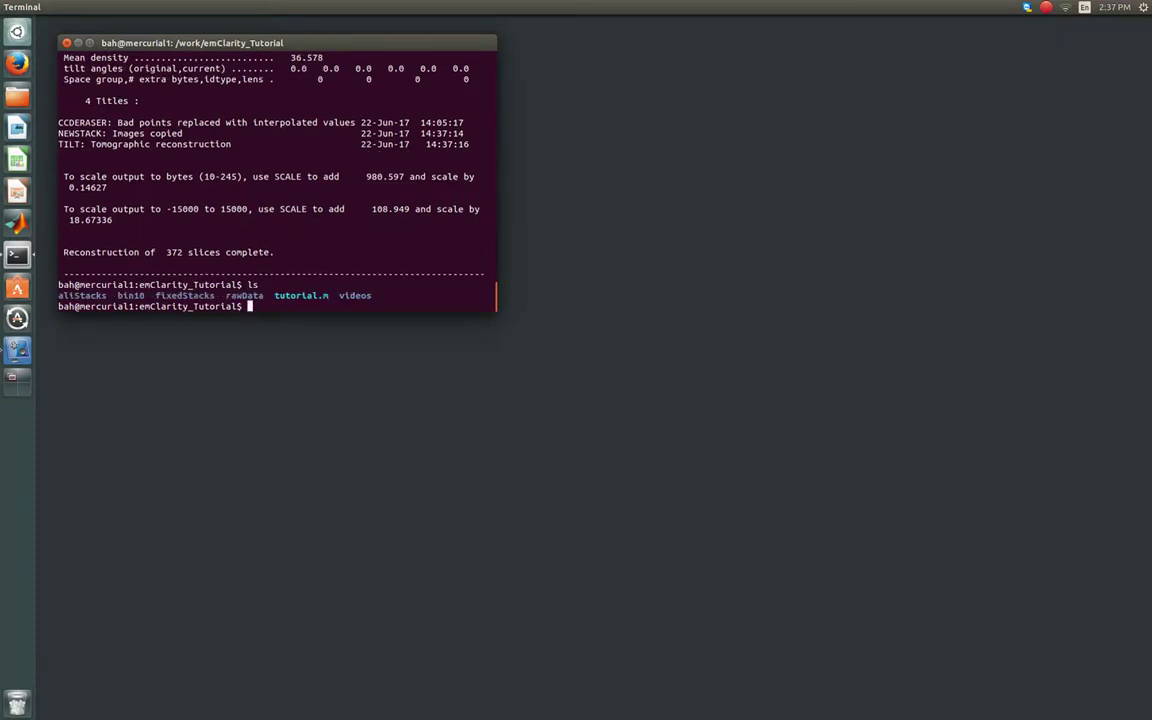
pyautogui.write('bin10')
pyautogui.press('Return')
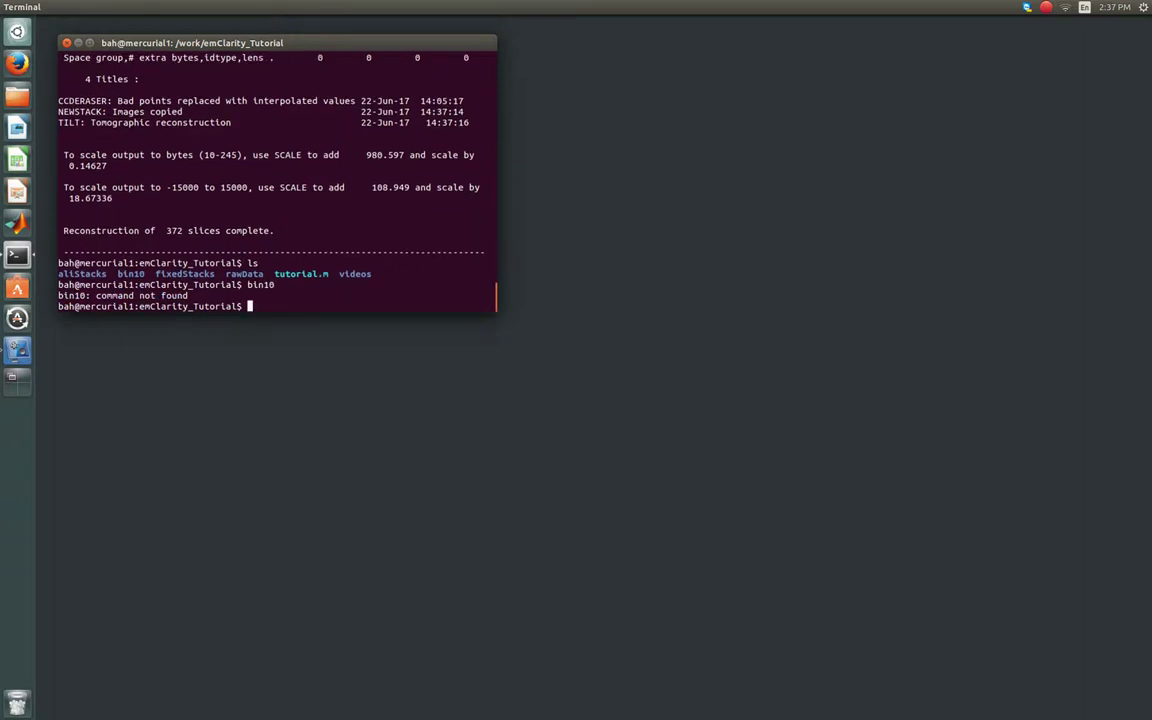
pyautogui.write('cd bin10')
pyautogui.press('Return')
pyautogui.write('l')
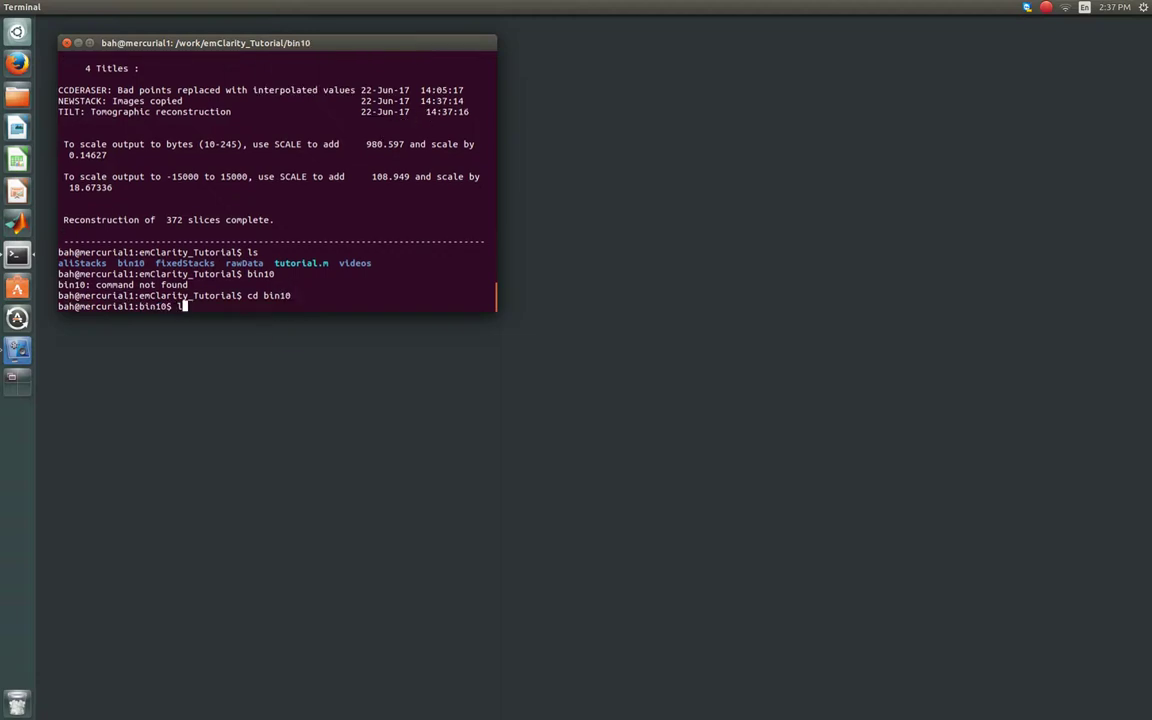
pyautogui.write('s')
pyautogui.press('Return')
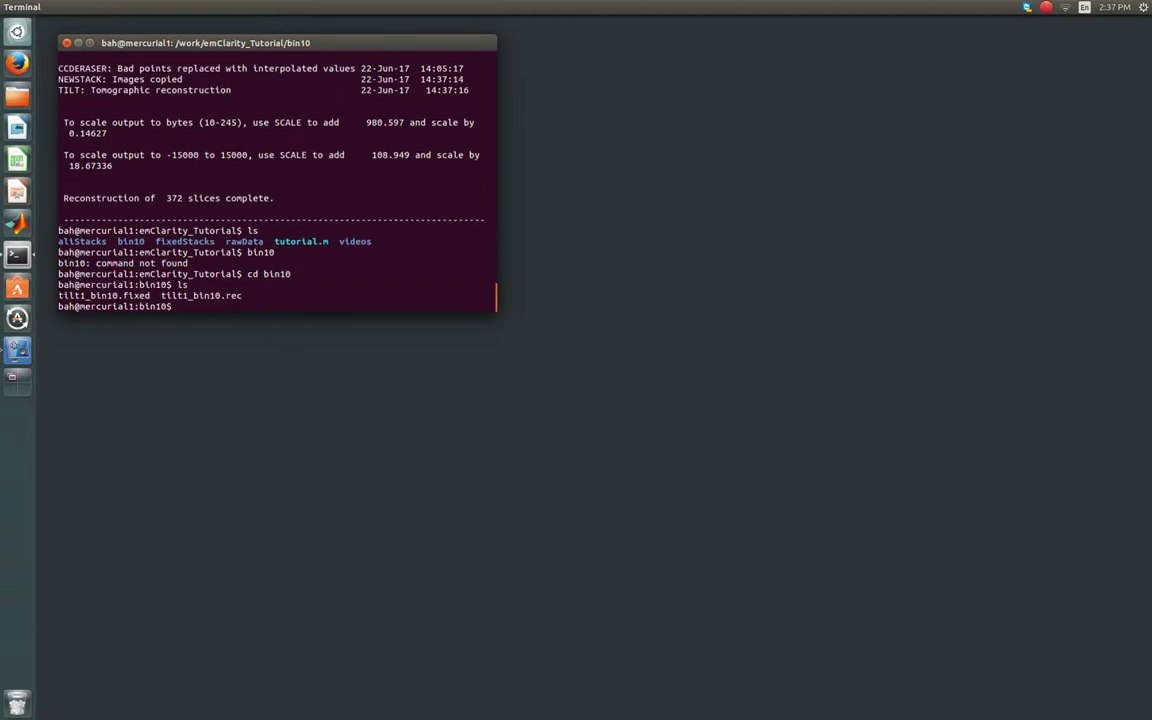
# Open tilt1_bin10.rec in 3dmod with the imod command.
pyautogui.write('imod ti')
pyautogui.press('Tab')
pyautogui.write('rec')
pyautogui.press('Return')
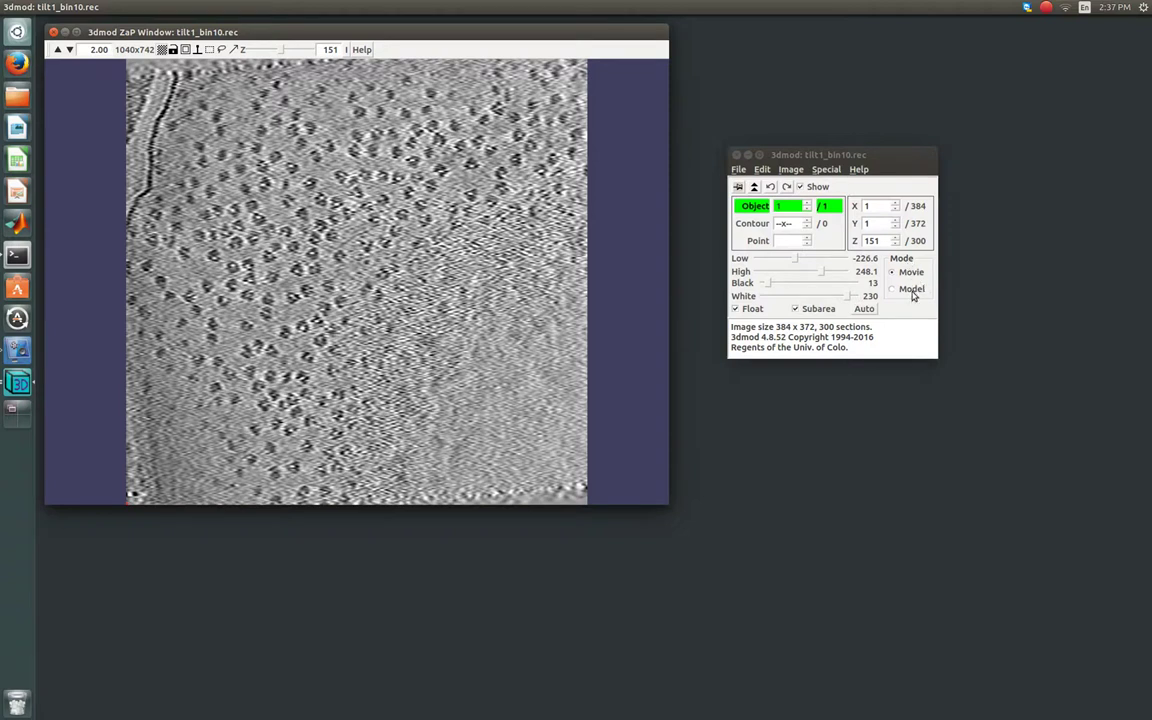
# Switch the 3dmod Mode from Movie to Model.
pyautogui.click(911, 292)
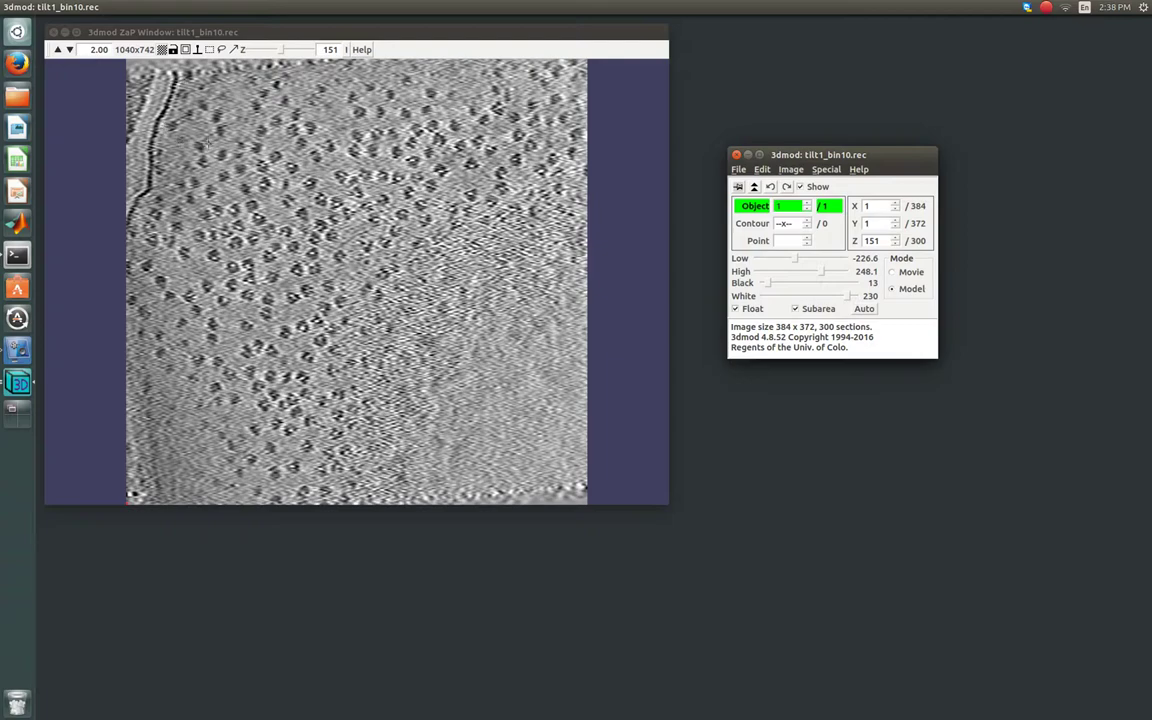
# Step through Z sections 124–156 and down to the sections with gold particles.
pyautogui.press('Down')
pyautogui.press('Down')
pyautogui.press('Down')
pyautogui.press('Down')
pyautogui.press('Down')
pyautogui.press('Down')
pyautogui.press('Down')
pyautogui.press('Down')
pyautogui.press('Down')
pyautogui.press('Down')
pyautogui.press('Down')
pyautogui.press('Down')
pyautogui.press('Down')
pyautogui.press('Down')
pyautogui.press('Down')
pyautogui.press('Down')
pyautogui.press('Down')
pyautogui.press('Down')
pyautogui.press('Down')
pyautogui.press('Down')
pyautogui.press('Down')
pyautogui.press('Down')
pyautogui.press('Down')
pyautogui.press('Down')
pyautogui.press('Down')
pyautogui.press('Down')
pyautogui.press('Down')
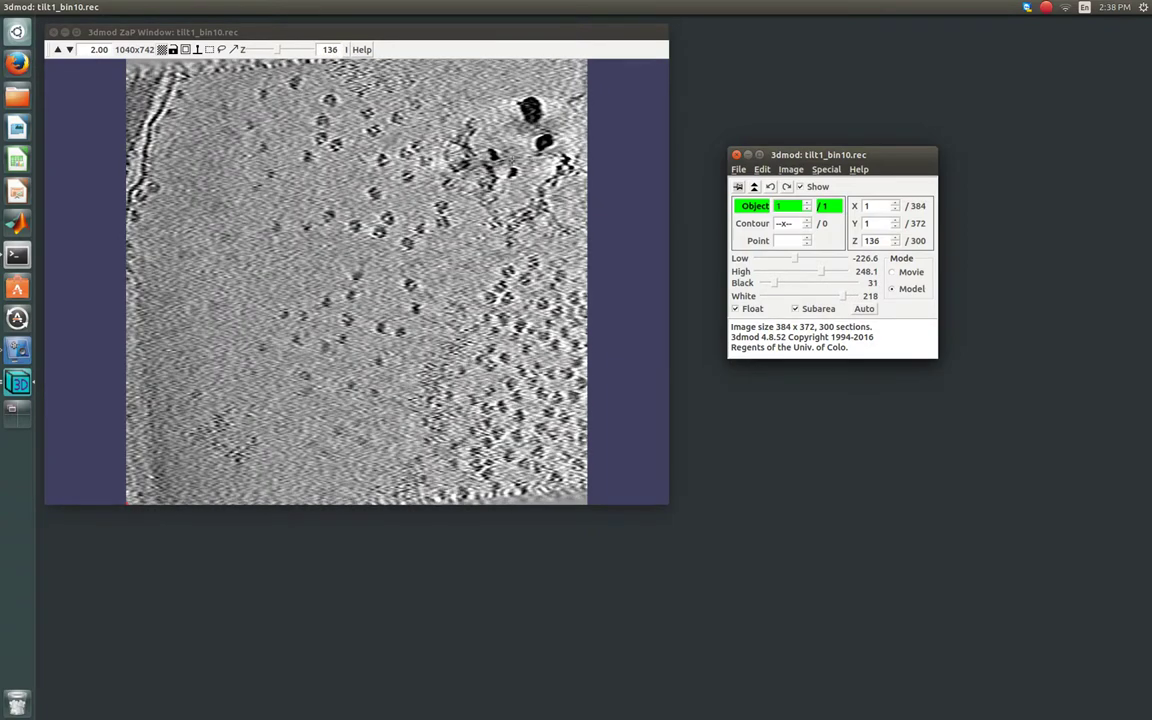
pyautogui.press('Down')
pyautogui.press('Down')
pyautogui.press('Down')
pyautogui.press('Down')
pyautogui.press('Down')
pyautogui.press('Down')
pyautogui.press('Down')
pyautogui.press('Down')
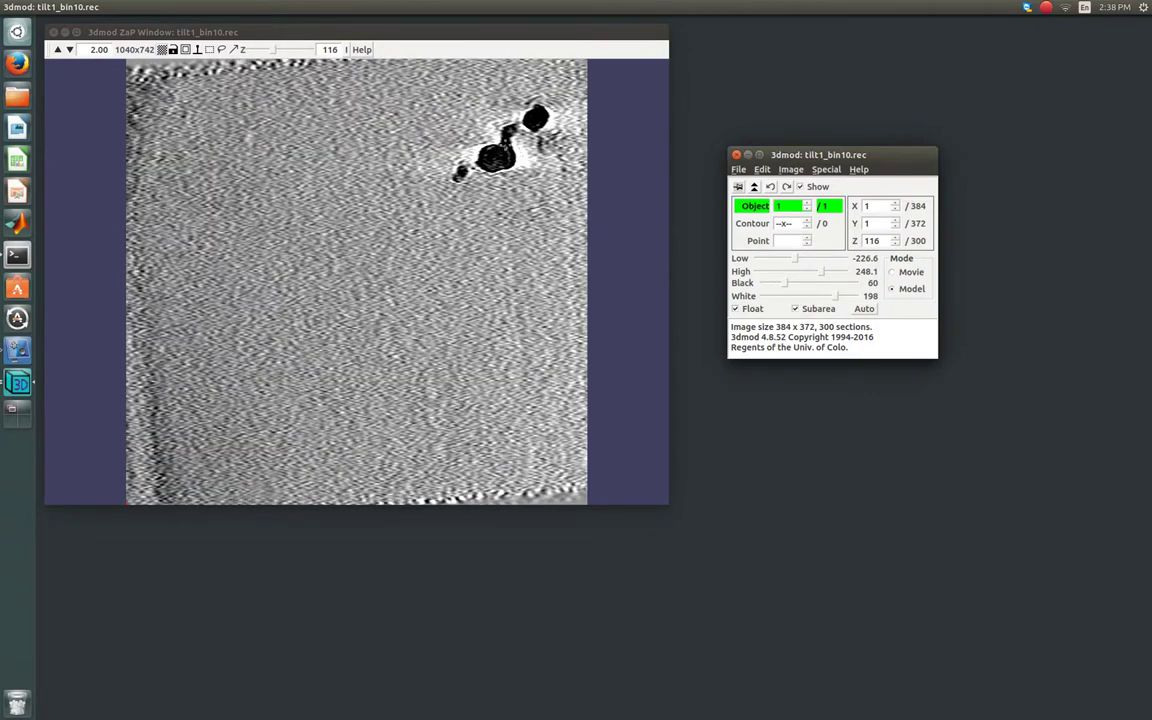
pyautogui.press('Up')
pyautogui.press('Up')
pyautogui.press('Up')
pyautogui.press('Up')
pyautogui.press('Up')
pyautogui.press('Up')
pyautogui.press('Up')
pyautogui.press('Up')
pyautogui.press('Up')
pyautogui.press('Up')
pyautogui.press('Up')
pyautogui.press('Up')
pyautogui.press('Up')
pyautogui.press('Up')
pyautogui.press('Up')
pyautogui.press('Up')
pyautogui.press('Up')
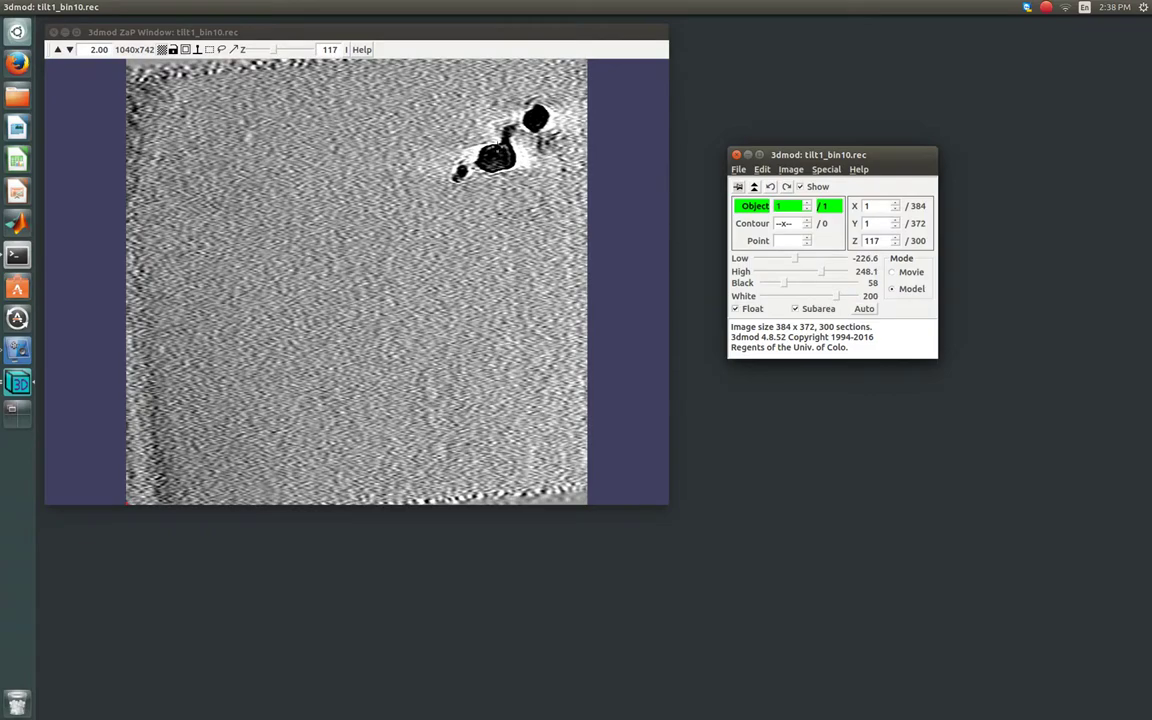
pyautogui.press('Up')
pyautogui.press('Up')
pyautogui.press('Up')
pyautogui.press('Up')
pyautogui.press('Up')
pyautogui.press('Up')
pyautogui.press('Up')
pyautogui.press('Up')
pyautogui.press('Up')
pyautogui.press('Up')
pyautogui.press('Up')
pyautogui.press('Up')
pyautogui.press('Up')
pyautogui.press('Up')
pyautogui.press('Up')
pyautogui.press('Up')
pyautogui.press('Up')
pyautogui.press('Up')
pyautogui.press('Up')
pyautogui.press('Up')
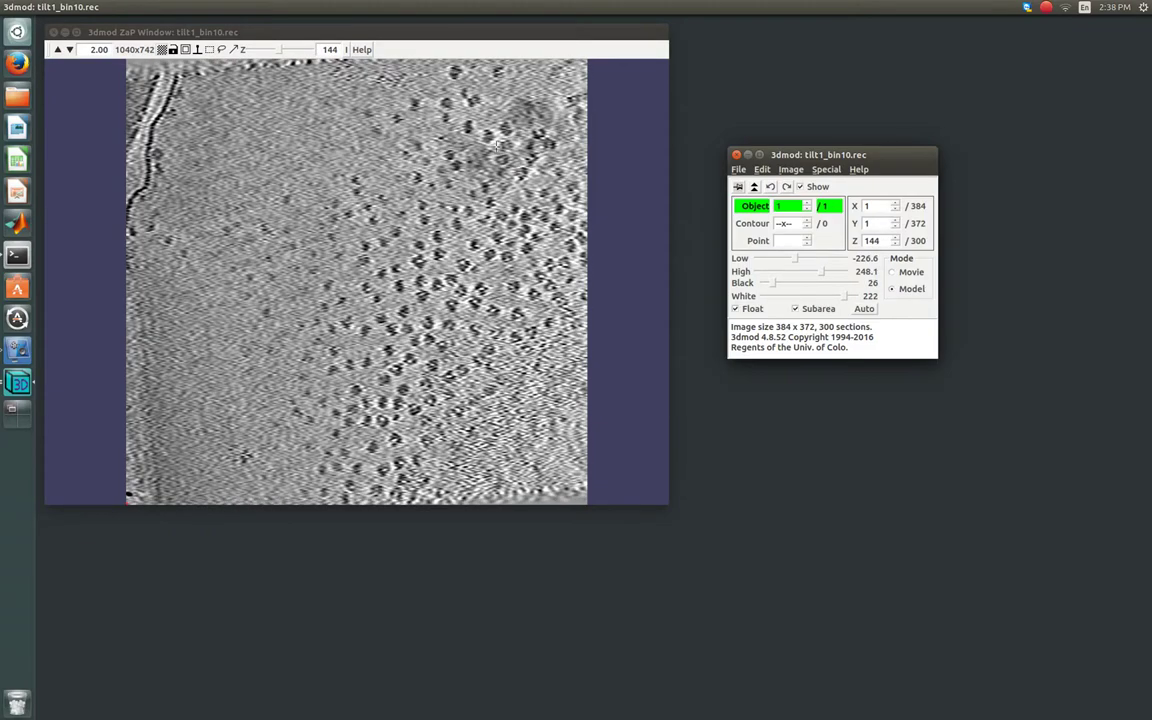
pyautogui.press('Down')
pyautogui.press('Down')
pyautogui.press('Down')
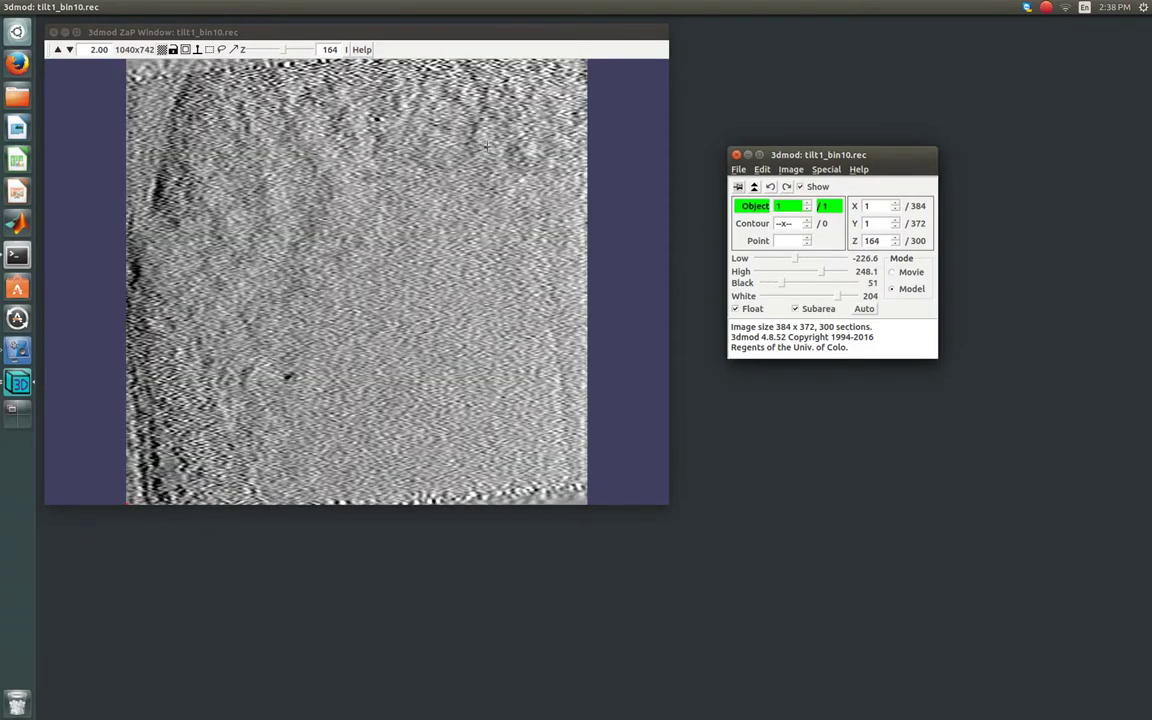
pyautogui.press('Down')
pyautogui.press('Down')
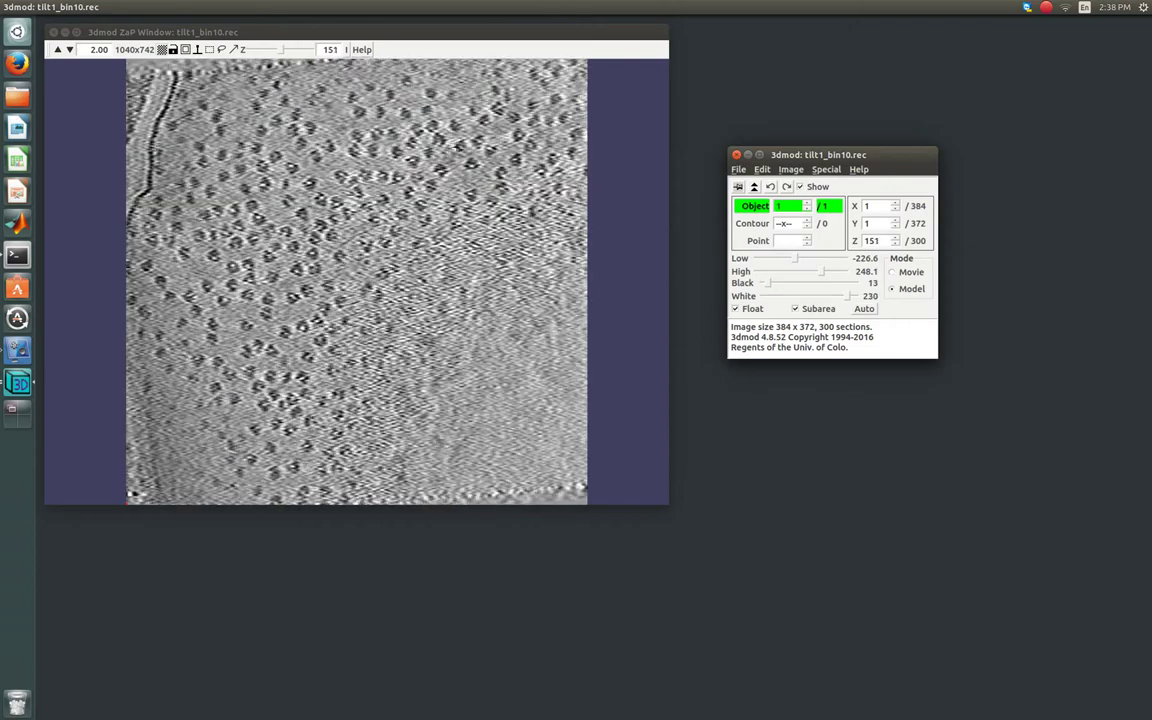
pyautogui.press('Down')
pyautogui.press('Down')
pyautogui.press('Down')
pyautogui.press('Down')
pyautogui.press('Down')
pyautogui.press('Down')
pyautogui.press('Down')
pyautogui.press('Down')
pyautogui.press('Down')
pyautogui.press('Down')
pyautogui.press('Down')
pyautogui.press('Down')
pyautogui.press('Down')
pyautogui.press('Down')
pyautogui.press('Down')
pyautogui.press('Down')
pyautogui.press('Down')
pyautogui.press('Down')
pyautogui.press('Down')
pyautogui.press('Down')
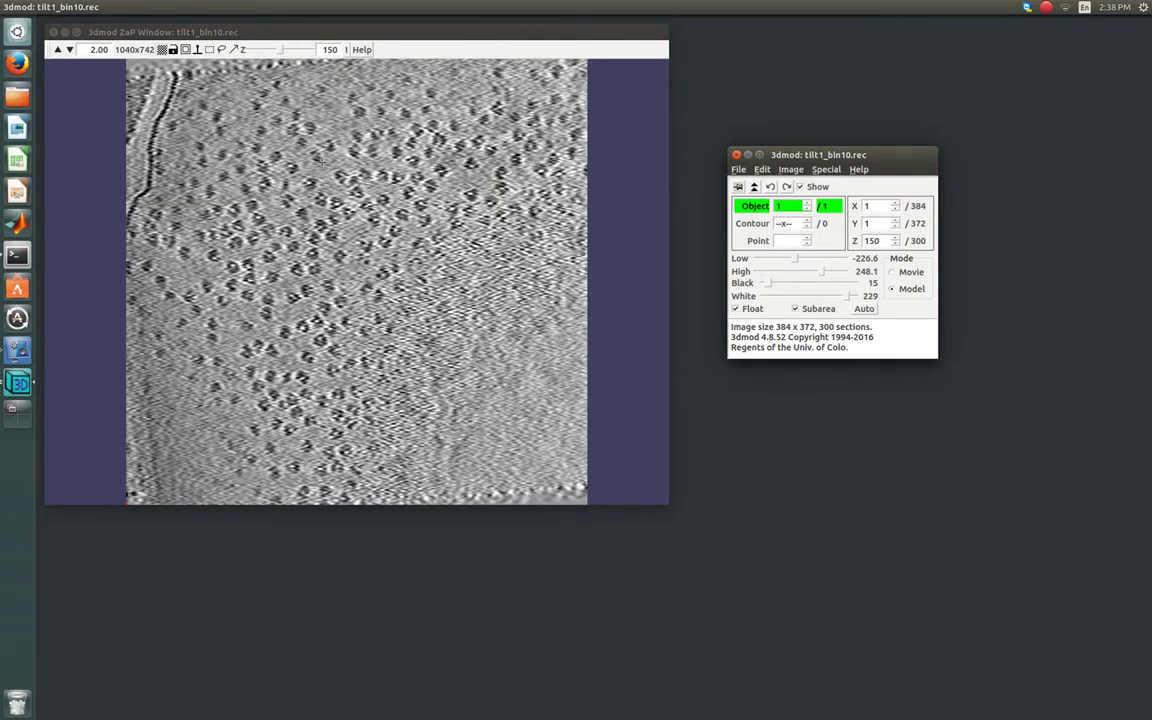
# Check the sections around Z 140, then return up to section 149.
pyautogui.press('Up')
pyautogui.press('Up')
pyautogui.press('Up')
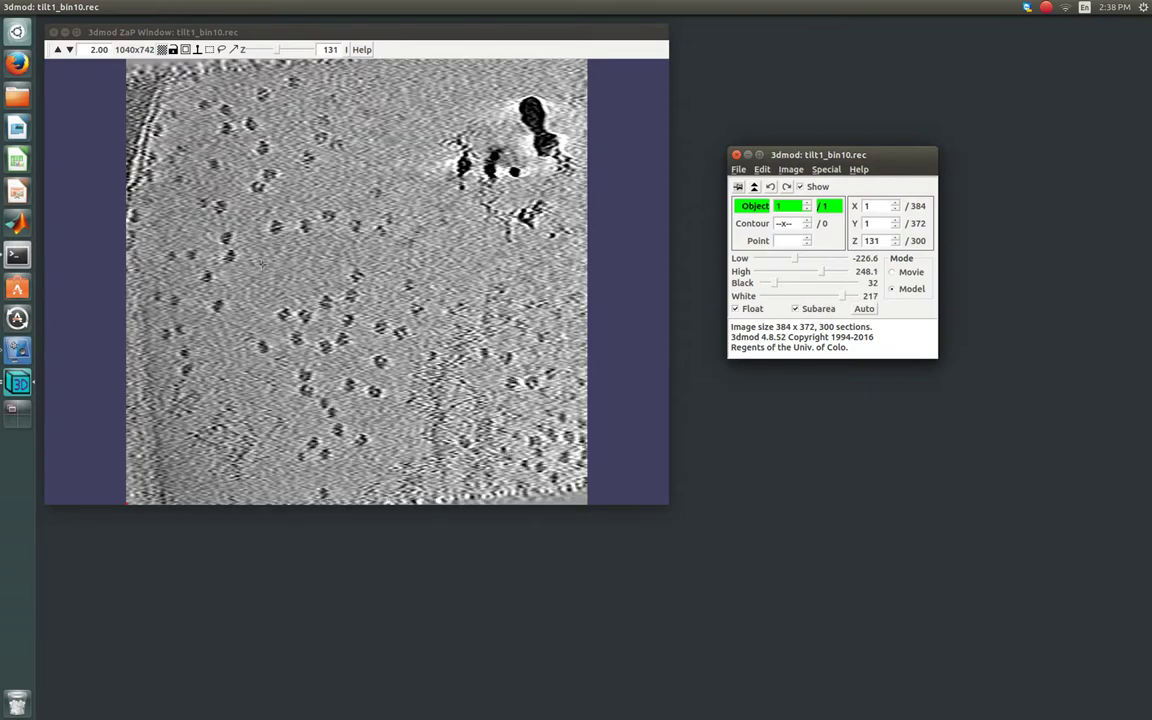
pyautogui.press('Down')
pyautogui.press('Down')
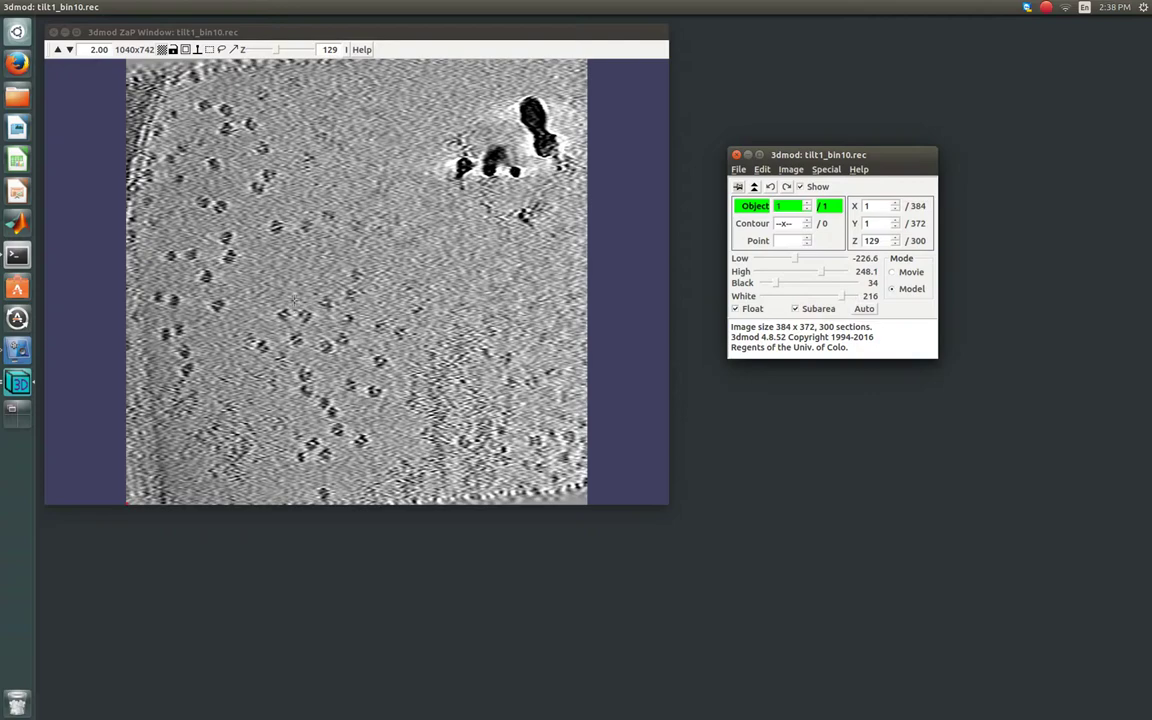
pyautogui.press('Up')
pyautogui.press('Up')
pyautogui.press('Up')
pyautogui.press('Up')
pyautogui.press('Up')
pyautogui.press('Up')
pyautogui.press('Up')
pyautogui.press('Up')
pyautogui.press('Up')
pyautogui.press('Up')
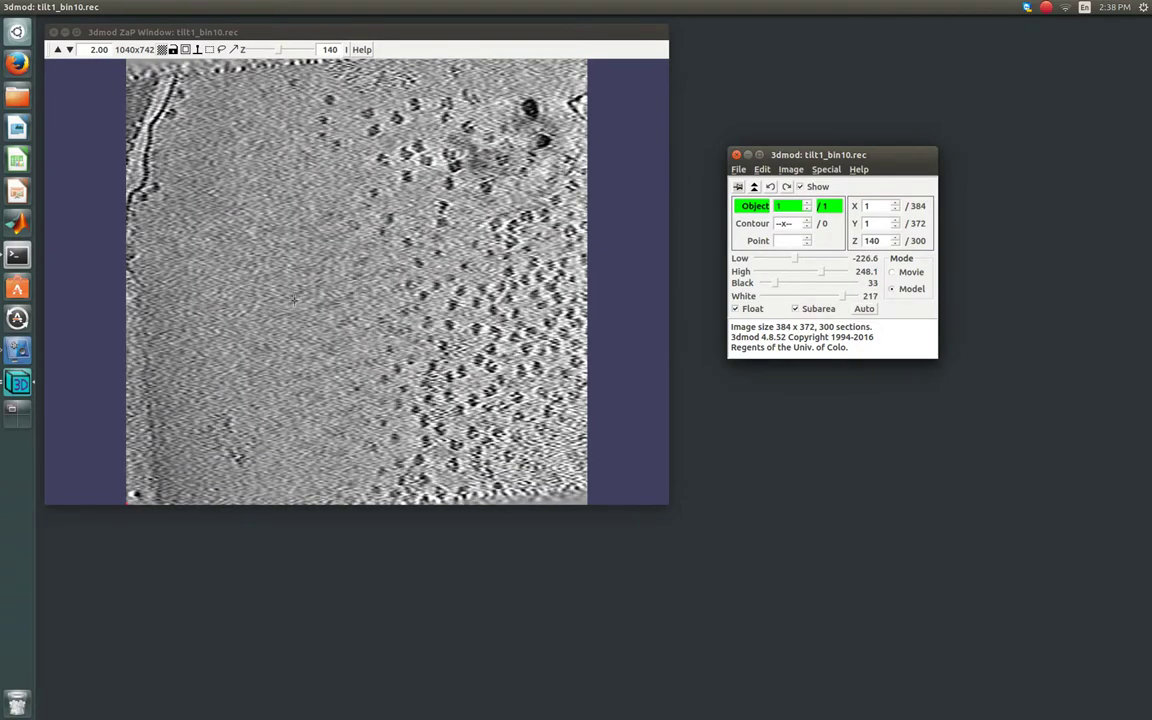
pyautogui.press('Up')
pyautogui.press('Up')
pyautogui.press('Up')
pyautogui.press('Up')
pyautogui.press('Up')
pyautogui.press('Up')
pyautogui.press('Up')
pyautogui.press('Up')
pyautogui.press('Up')
pyautogui.press('Up')
pyautogui.press('Up')
pyautogui.press('Up')
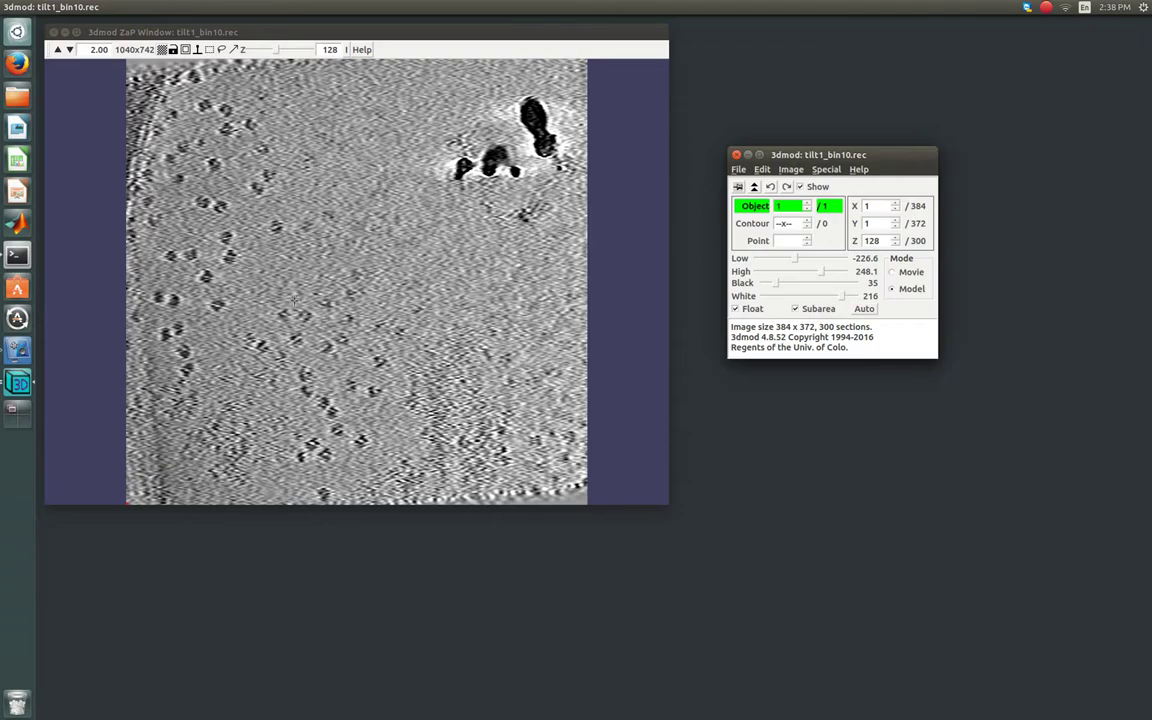
pyautogui.press('Down')
pyautogui.press('Down')
pyautogui.press('Down')
pyautogui.press('Down')
pyautogui.press('Down')
pyautogui.press('Down')
pyautogui.press('Down')
pyautogui.press('Down')
pyautogui.press('Down')
pyautogui.press('Down')
pyautogui.press('Down')
pyautogui.press('Down')
pyautogui.press('Down')
pyautogui.press('Down')
pyautogui.press('Down')
pyautogui.press('Down')
pyautogui.press('Down')
pyautogui.press('Down')
pyautogui.press('Down')
pyautogui.press('Down')
pyautogui.press('Down')
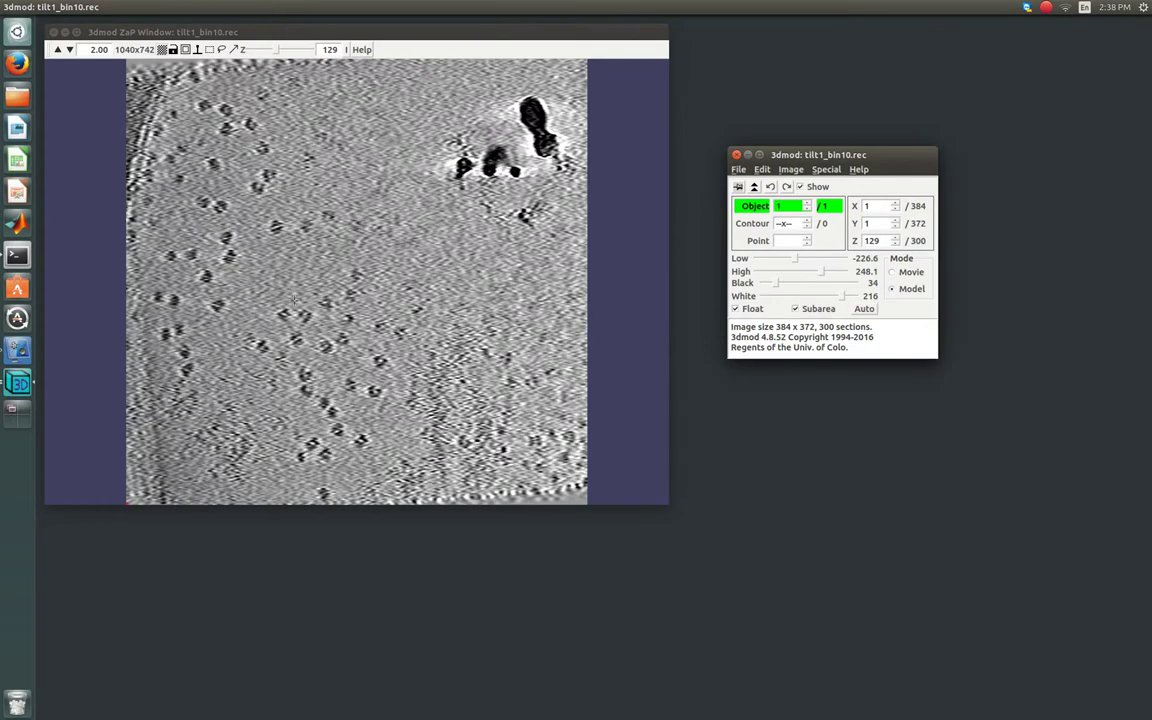
pyautogui.press('Up')
pyautogui.press('Up')
pyautogui.press('Up')
pyautogui.press('Up')
pyautogui.press('Up')
pyautogui.press('Up')
pyautogui.press('Up')
pyautogui.press('Up')
pyautogui.press('Up')
pyautogui.press('Up')
pyautogui.press('Up')
pyautogui.press('Up')
pyautogui.press('Up')
pyautogui.press('Up')
pyautogui.press('Up')
pyautogui.press('Up')
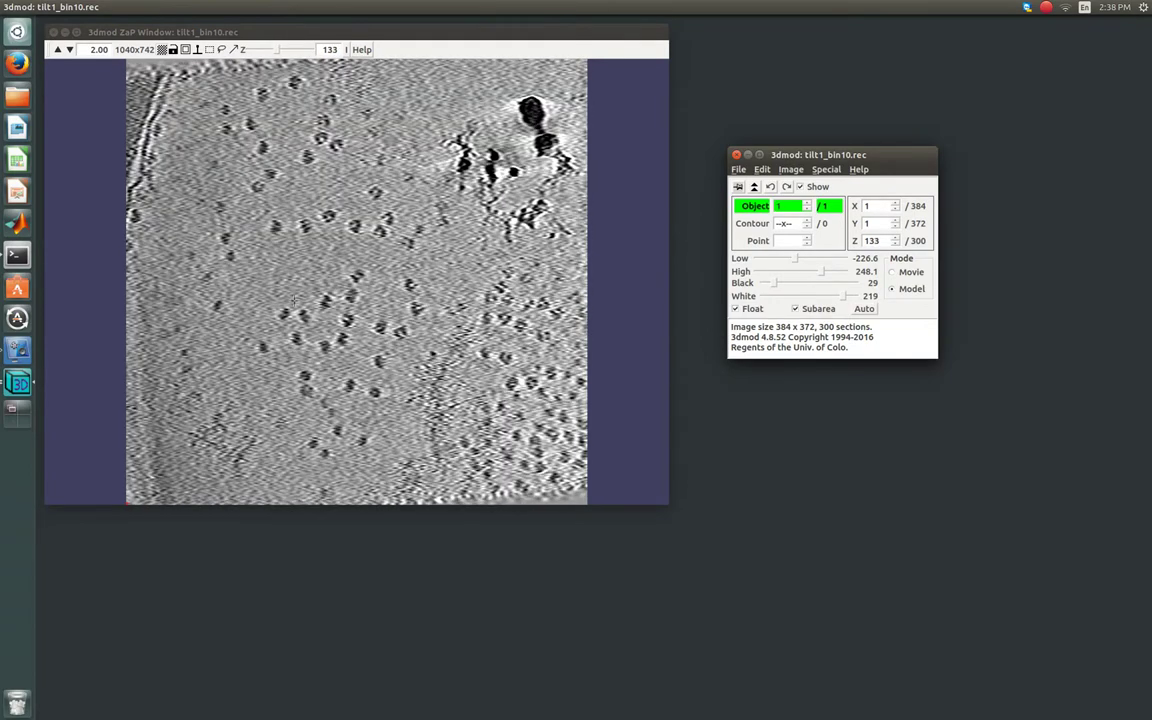
pyautogui.press('Up')
pyautogui.press('Up')
pyautogui.press('Up')
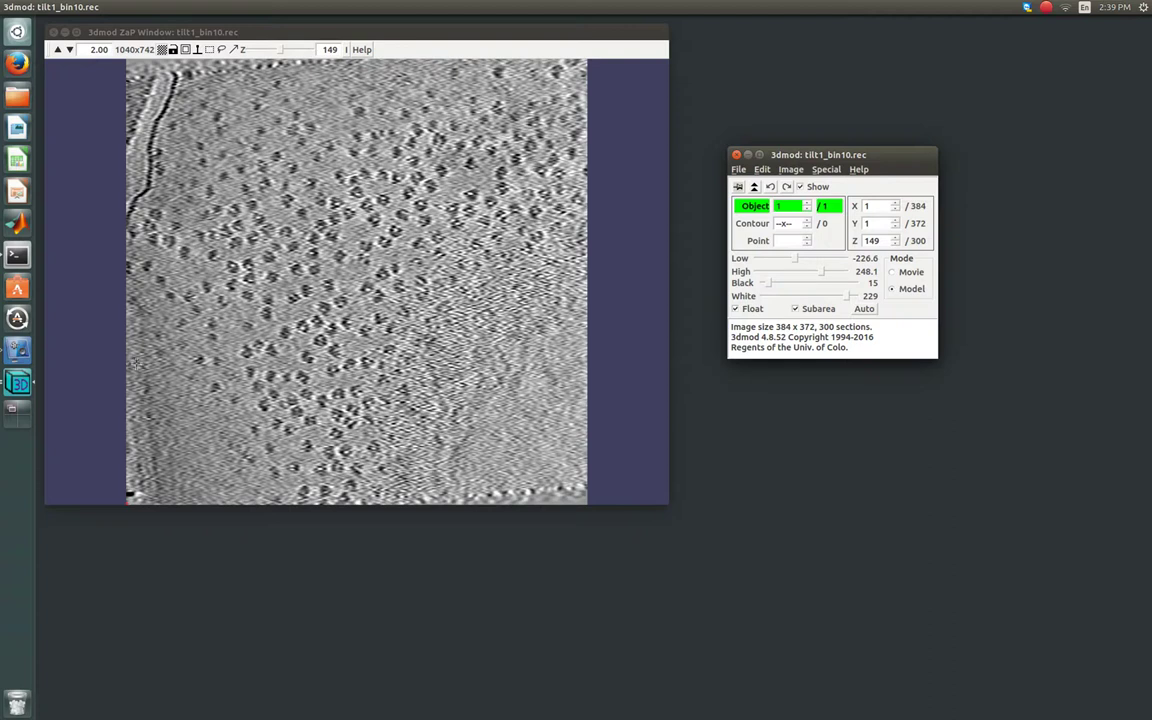
# Place single-point contours at the tomogram's left and right edges on section 149.
pyautogui.middleClick(136, 362)
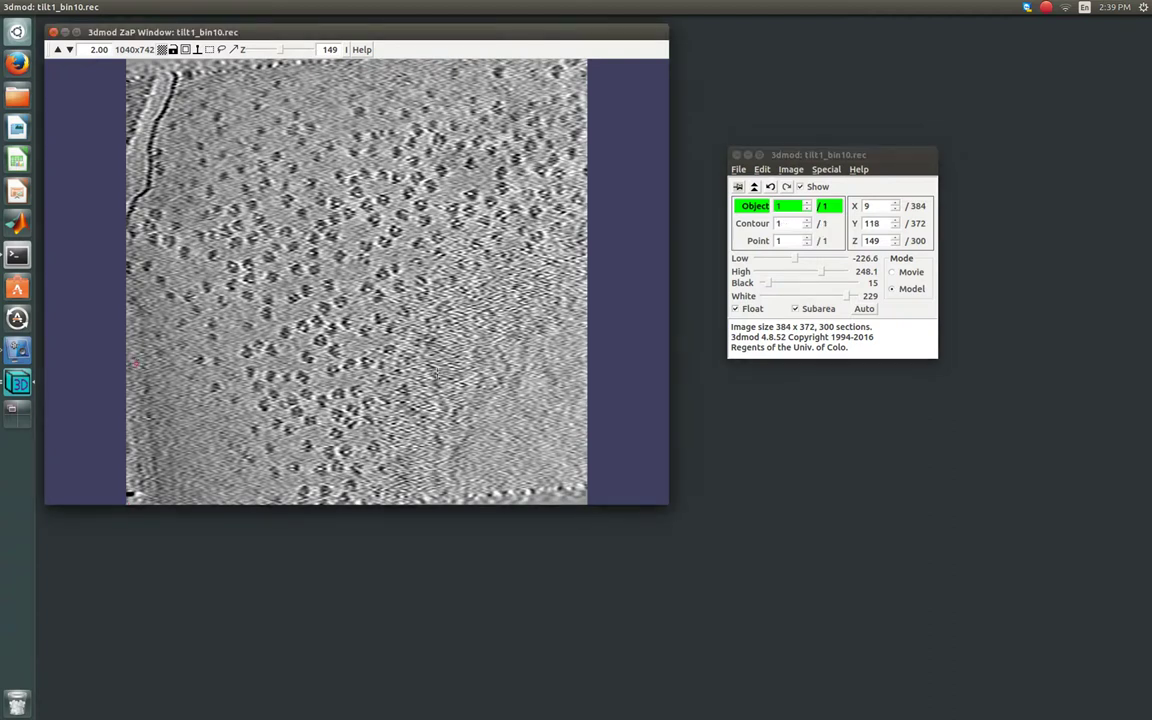
pyautogui.press('n')
pyautogui.middleClick(578, 377)
pyautogui.press('n')
pyautogui.press('n')
# Move to the image centre and select the existing centre point.
pyautogui.click(360, 492)
pyautogui.click(364, 286)
pyautogui.click(367, 285)
pyautogui.click(358, 284)
pyautogui.click(354, 284)
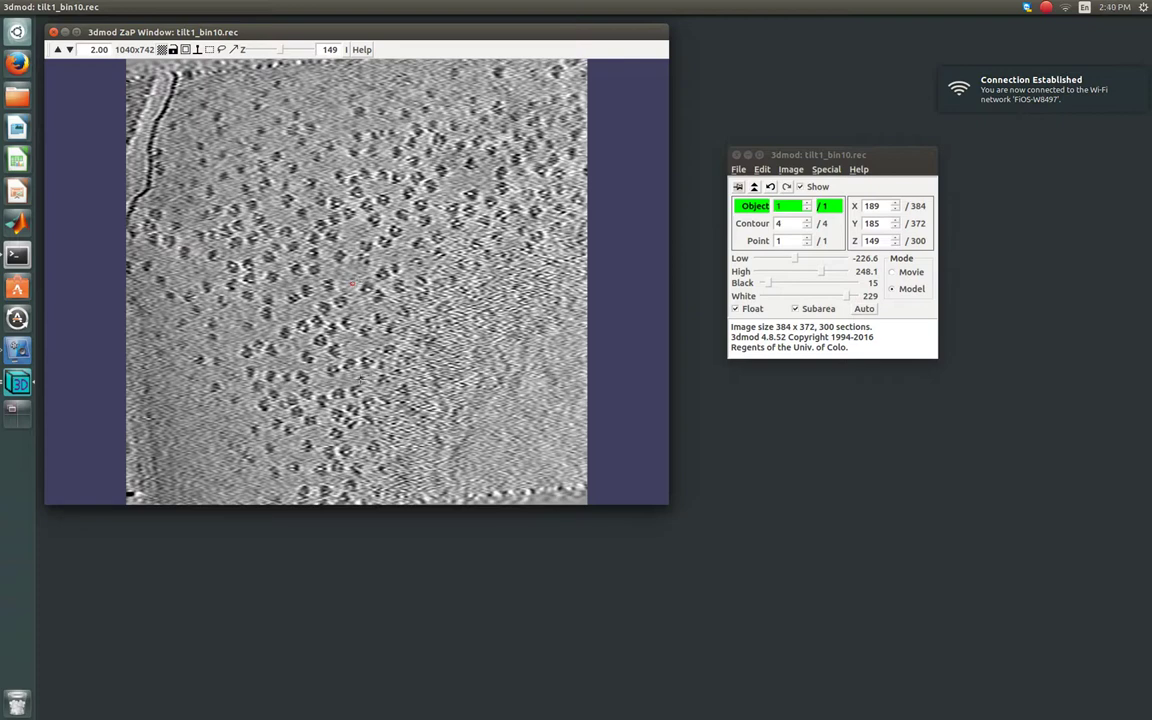
# Add single-point boundary contours on lower section 132 and upper section 168.
pyautogui.press('pagedown')
pyautogui.press('pagedown')
pyautogui.press('pagedown')
pyautogui.press('pagedown')
pyautogui.press('pagedown')
pyautogui.press('pagedown')
pyautogui.press('pagedown')
pyautogui.press('pagedown')
pyautogui.press('pagedown')
pyautogui.press('pagedown')
pyautogui.press('pagedown')
pyautogui.press('pagedown')
pyautogui.press('pagedown')
pyautogui.press('pagedown')
pyautogui.press('pagedown')
pyautogui.press('pagedown')
pyautogui.press('pagedown')
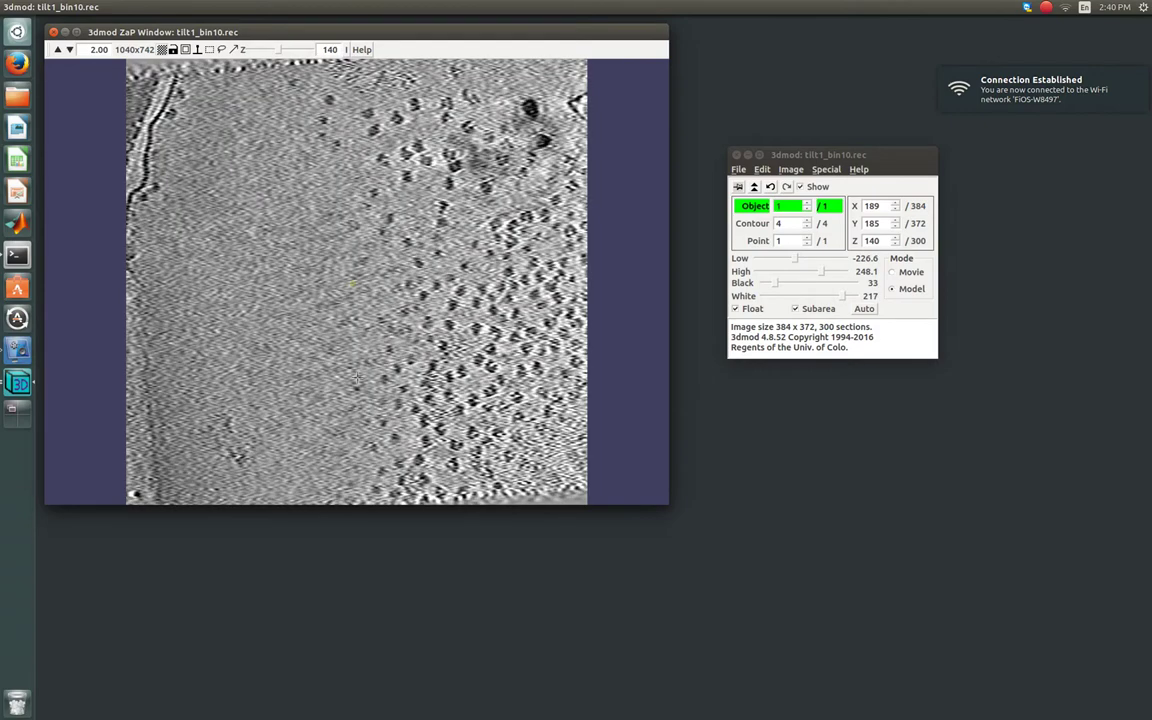
pyautogui.press('pagedown')
pyautogui.press('pagedown')
pyautogui.press('pagedown')
pyautogui.press('pagedown')
pyautogui.press('pagedown')
pyautogui.press('pagedown')
pyautogui.press('pagedown')
pyautogui.press('pagedown')
pyautogui.press('pagedown')
pyautogui.press('pagedown')
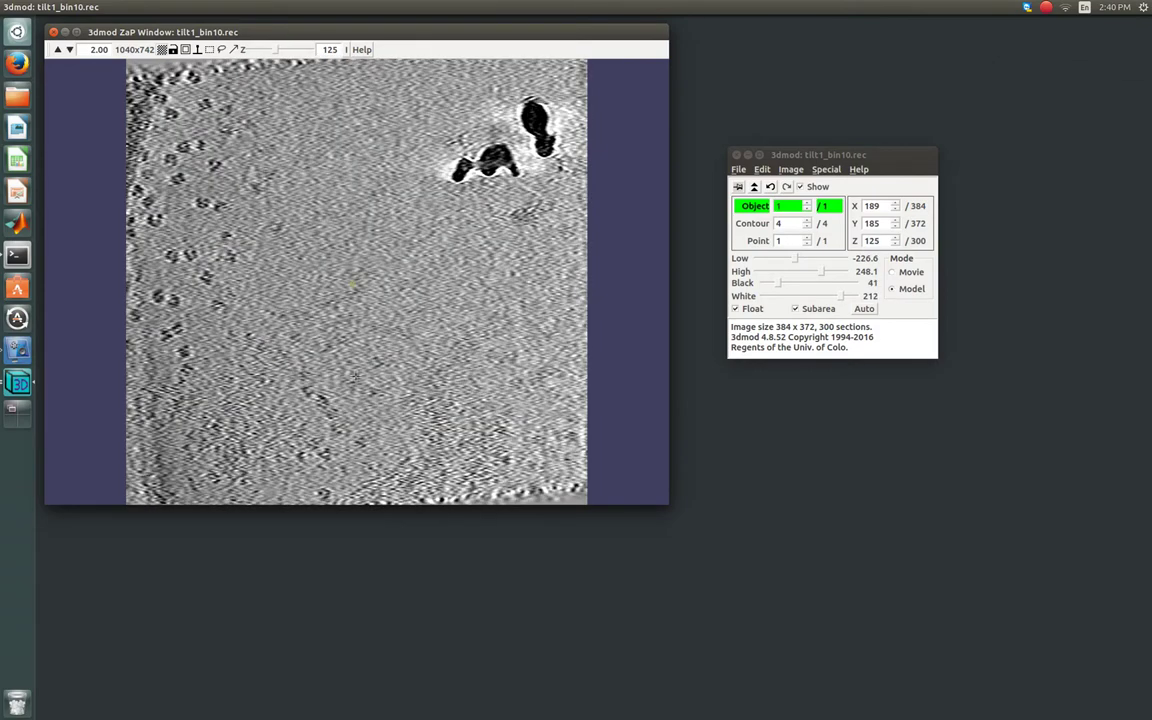
pyautogui.press('pagedown')
pyautogui.press('pagedown')
pyautogui.press('pagedown')
pyautogui.press('pagedown')
pyautogui.press('pagedown')
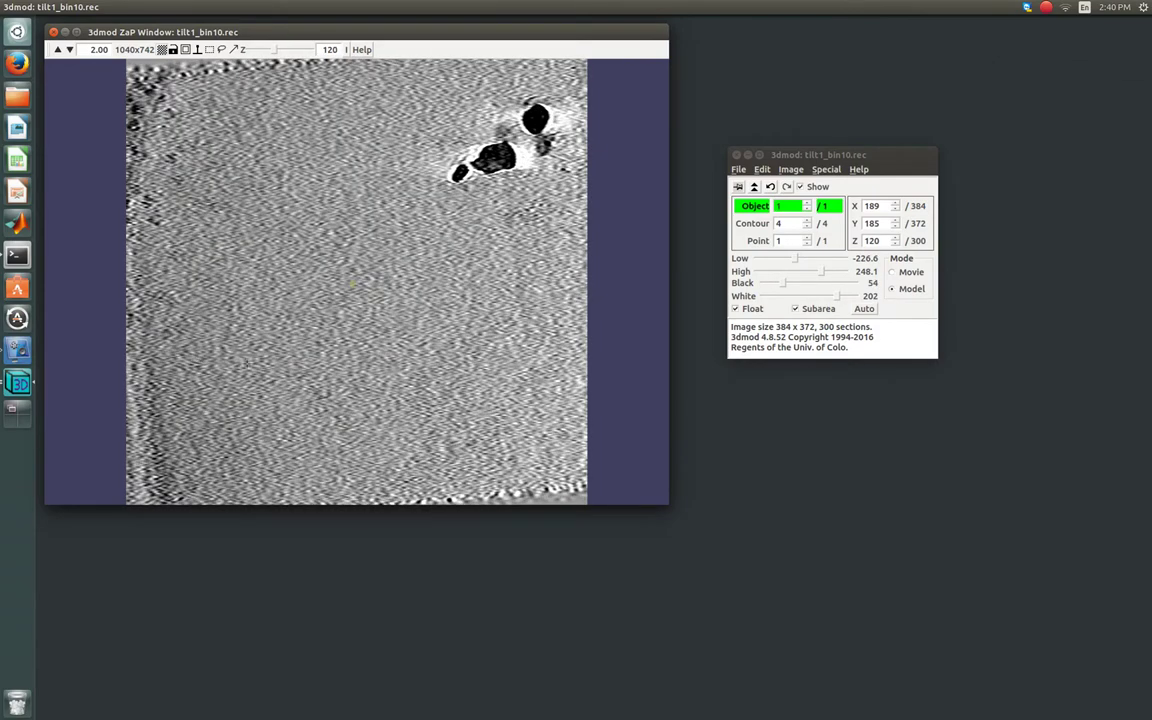
pyautogui.press('pagedown')
pyautogui.press('pagedown')
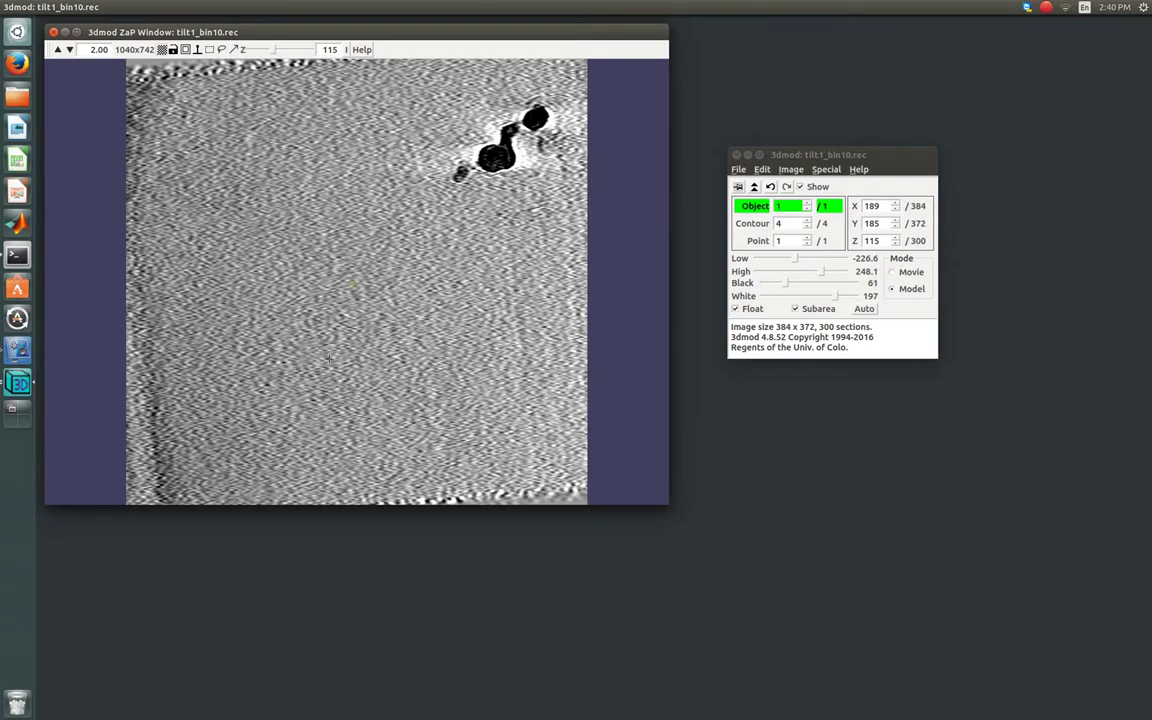
pyautogui.middleClick(329, 358)
pyautogui.press('pageup')
pyautogui.press('pageup')
pyautogui.press('pageup')
pyautogui.press('pageup')
pyautogui.press('pageup')
pyautogui.press('pageup')
pyautogui.press('pageup')
pyautogui.press('pageup')
pyautogui.press('pageup')
pyautogui.press('pageup')
pyautogui.press('pageup')
pyautogui.press('pageup')
pyautogui.press('pageup')
pyautogui.press('pageup')
pyautogui.press('pageup')
pyautogui.press('pageup')
pyautogui.press('pageup')
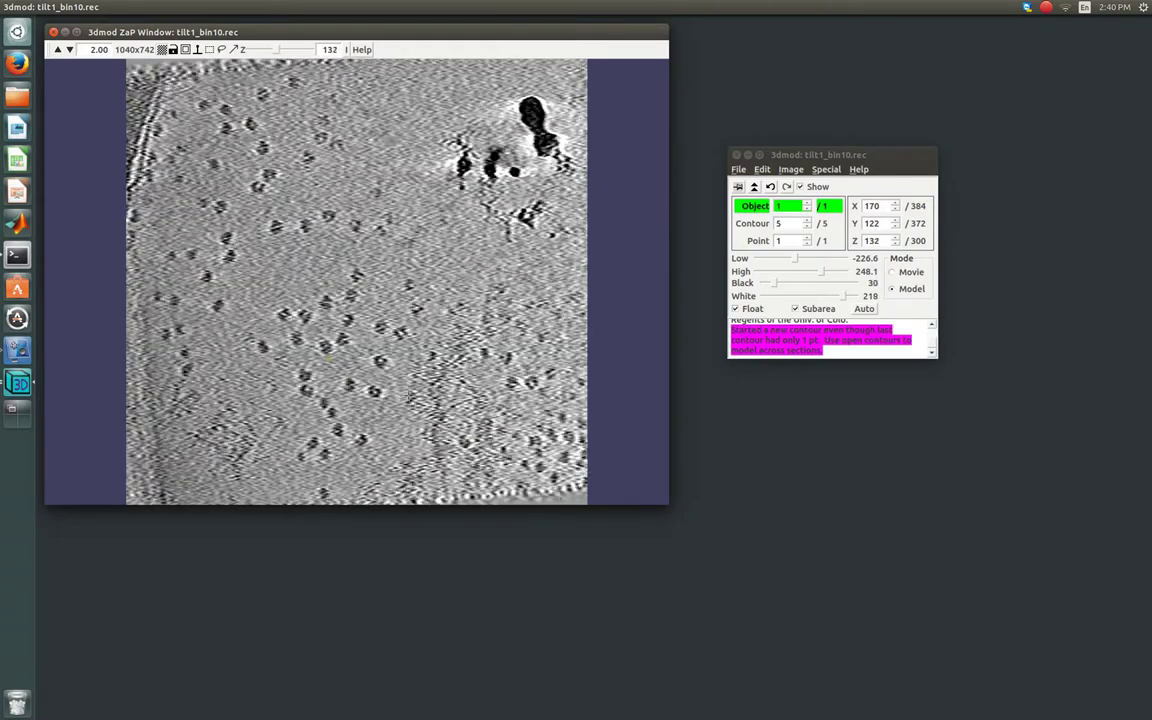
pyautogui.press('pageup')
pyautogui.press('pageup')
pyautogui.press('pageup')
pyautogui.press('pageup')
pyautogui.press('pageup')
pyautogui.press('pageup')
pyautogui.press('pageup')
pyautogui.press('pageup')
pyautogui.press('pageup')
pyautogui.press('pageup')
pyautogui.press('pageup')
pyautogui.press('pageup')
pyautogui.press('pageup')
pyautogui.press('pageup')
pyautogui.press('pageup')
pyautogui.press('pageup')
pyautogui.press('pageup')
pyautogui.press('pageup')
pyautogui.press('pageup')
pyautogui.press('pageup')
pyautogui.middleClick(379, 390)
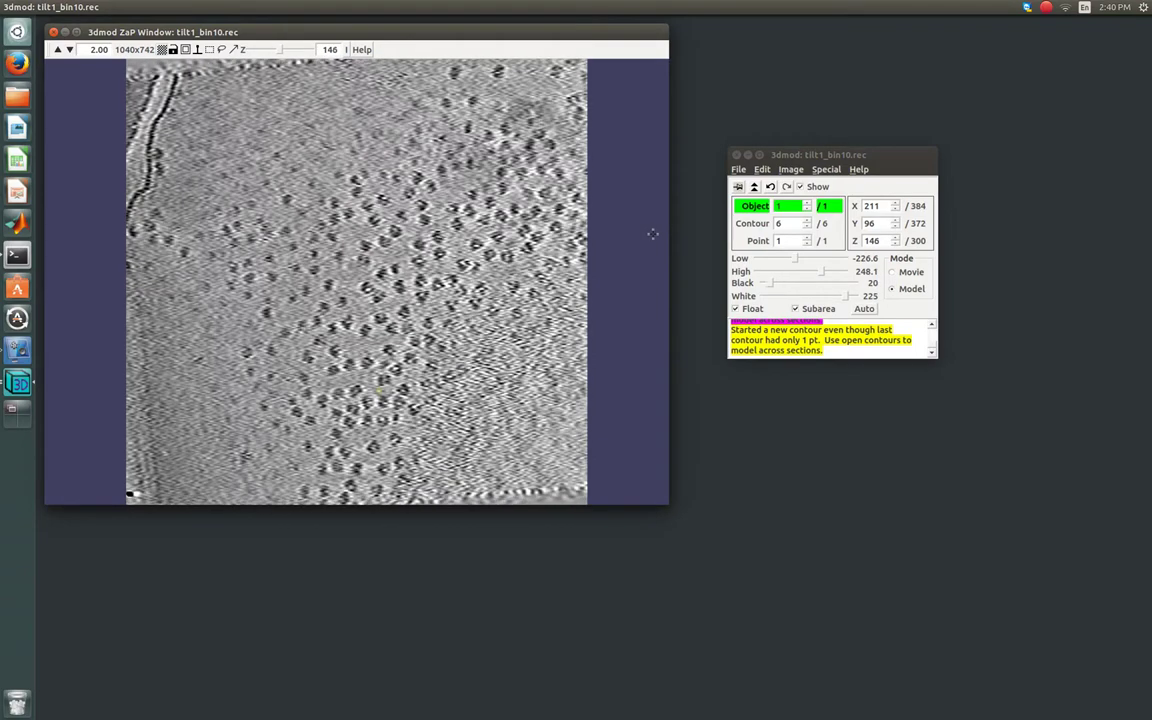
# Add a new single-point contour at the tomogram's left edge.
pyautogui.scroll(5, 652, 234)
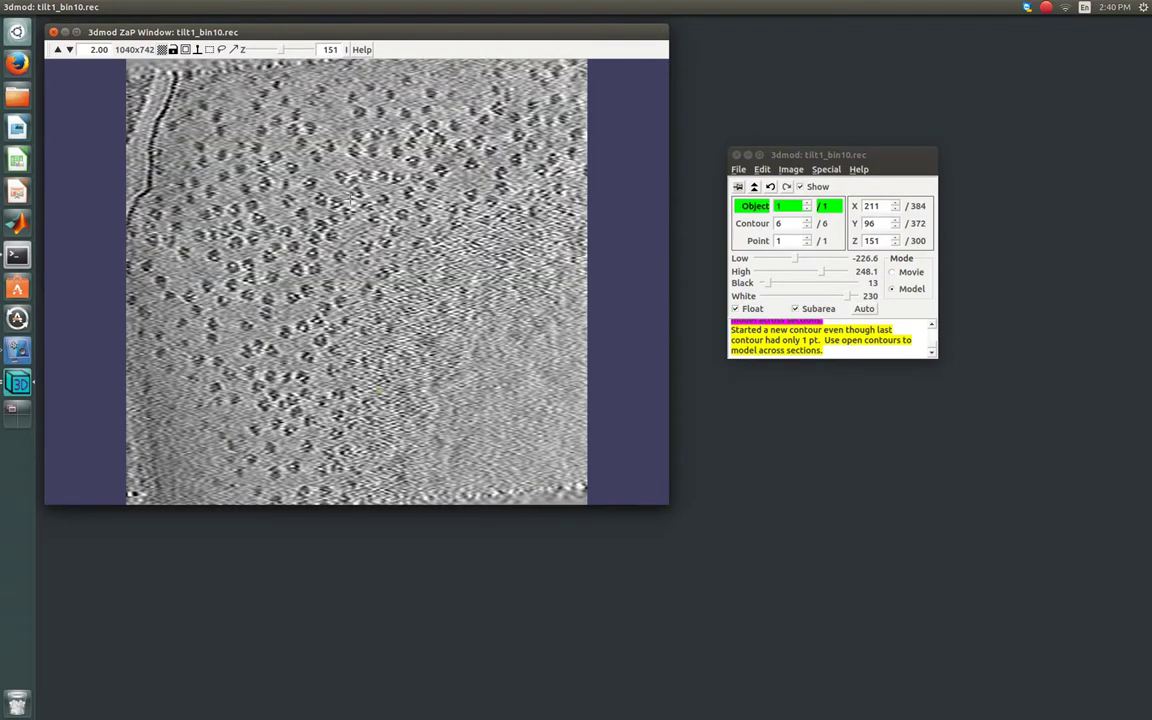
pyautogui.scroll(-1, 350, 203)
pyautogui.press('n')
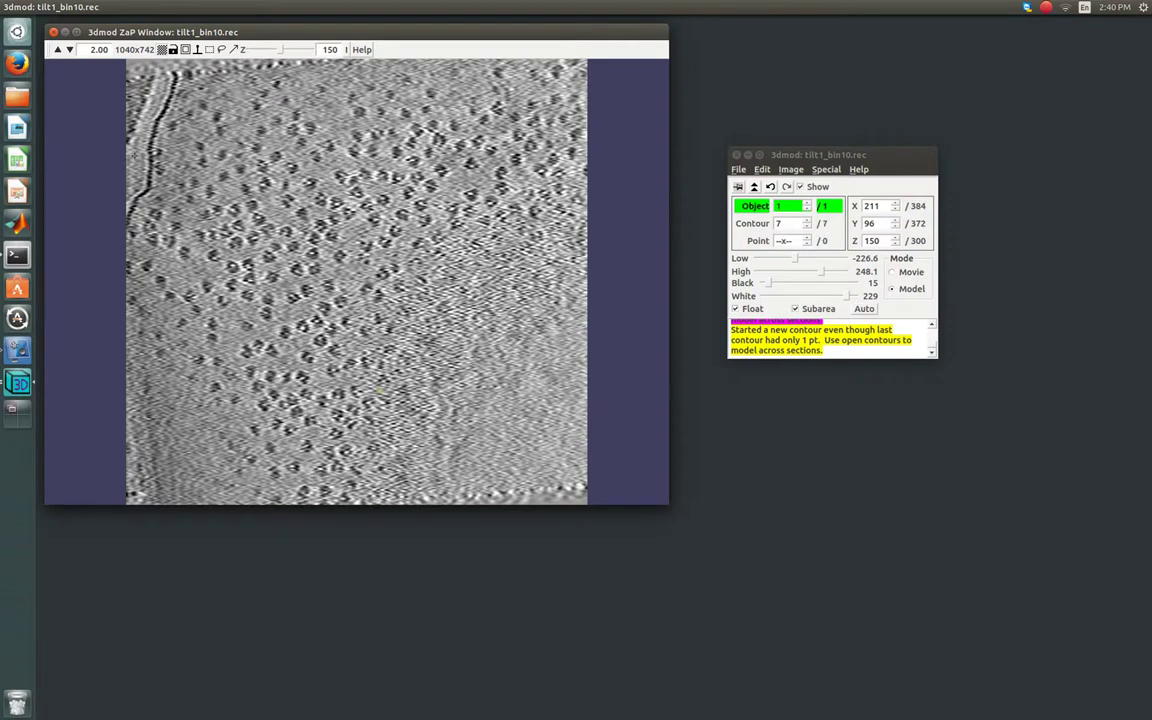
pyautogui.middleClick(133, 155)
pyautogui.press('n')
# Select the centre point and add a point near the top of the image.
pyautogui.click(355, 262)
pyautogui.click(357, 268)
pyautogui.click(358, 282)
pyautogui.click(357, 282)
pyautogui.middleClick(353, 68)
# Add boundary points on a lower section near the gold and on section 171.
pyautogui.scroll(-20, 355, 110)
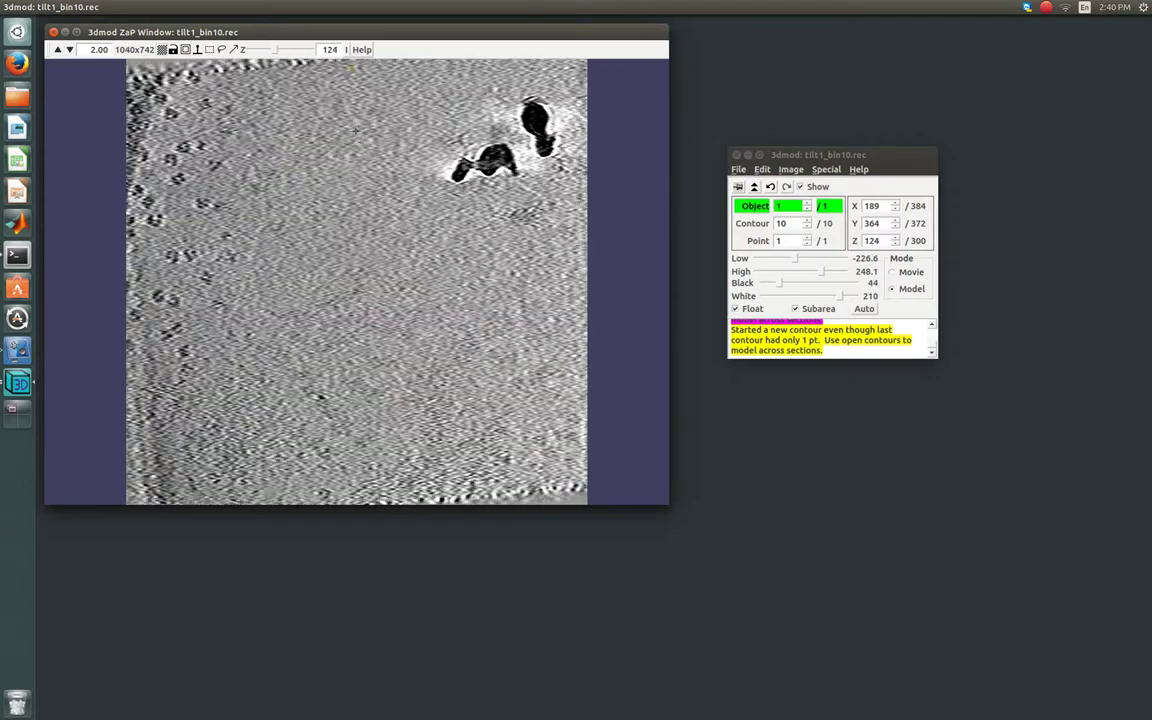
pyautogui.scroll(-2, 355, 150)
pyautogui.middleClick(356, 150)
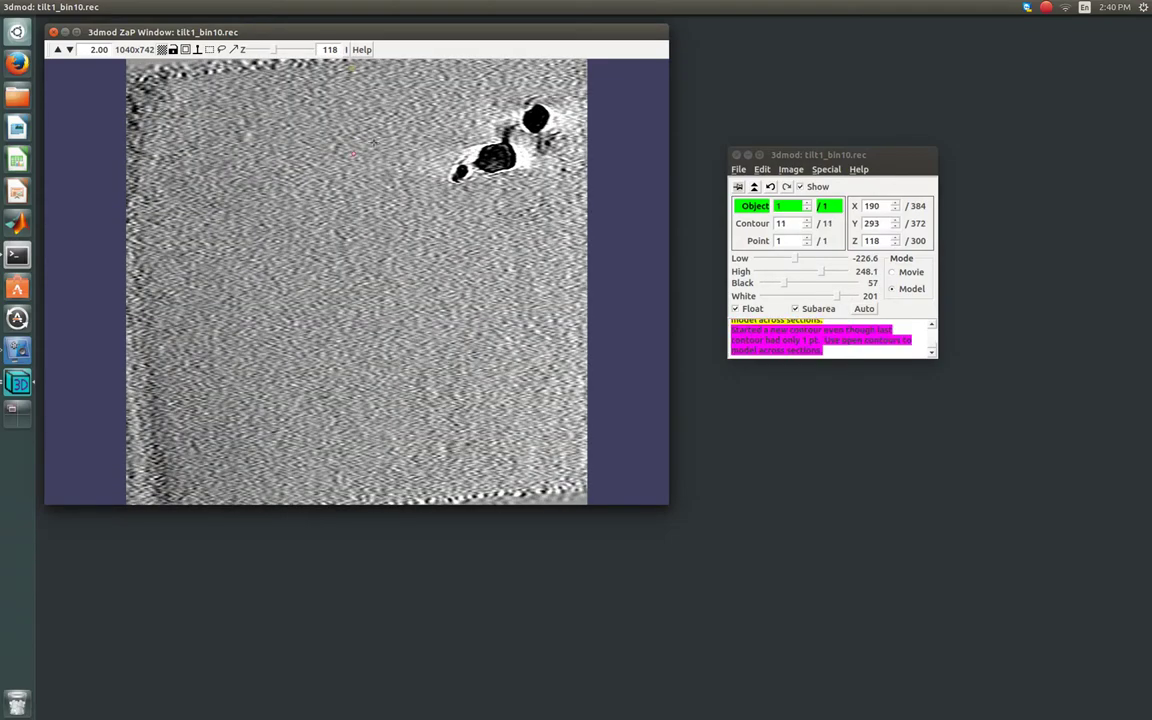
pyautogui.scroll(20, 373, 142)
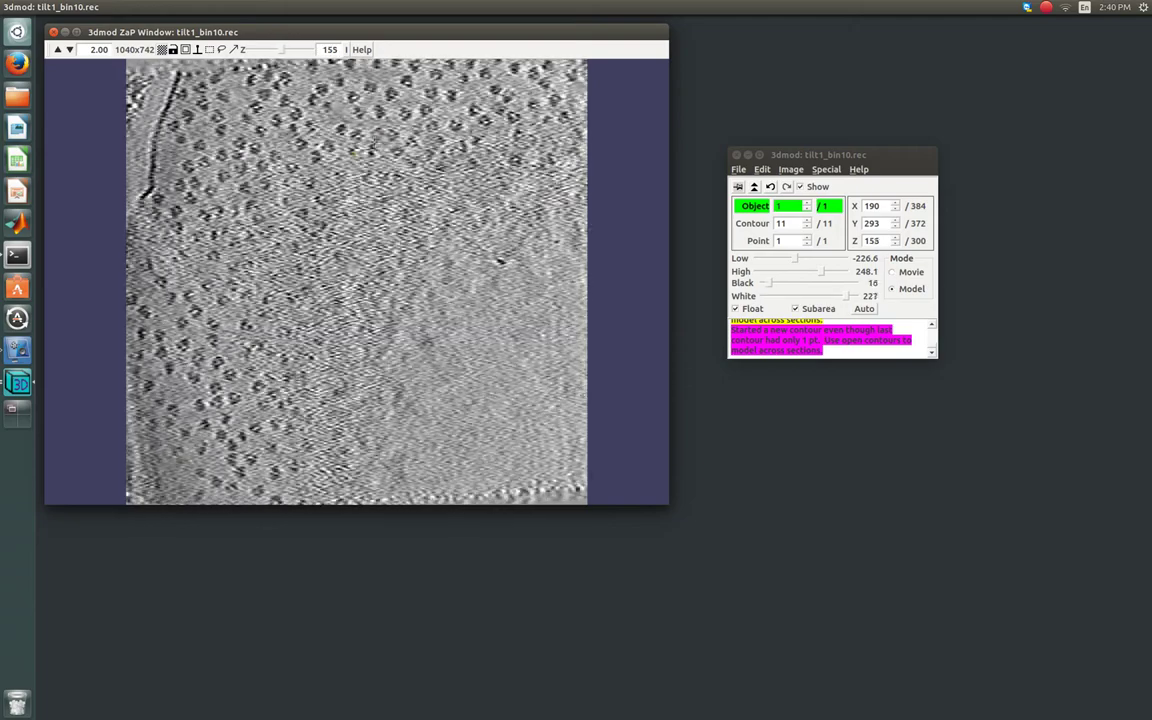
pyautogui.scroll(2, 373, 141)
pyautogui.middleClick(377, 143)
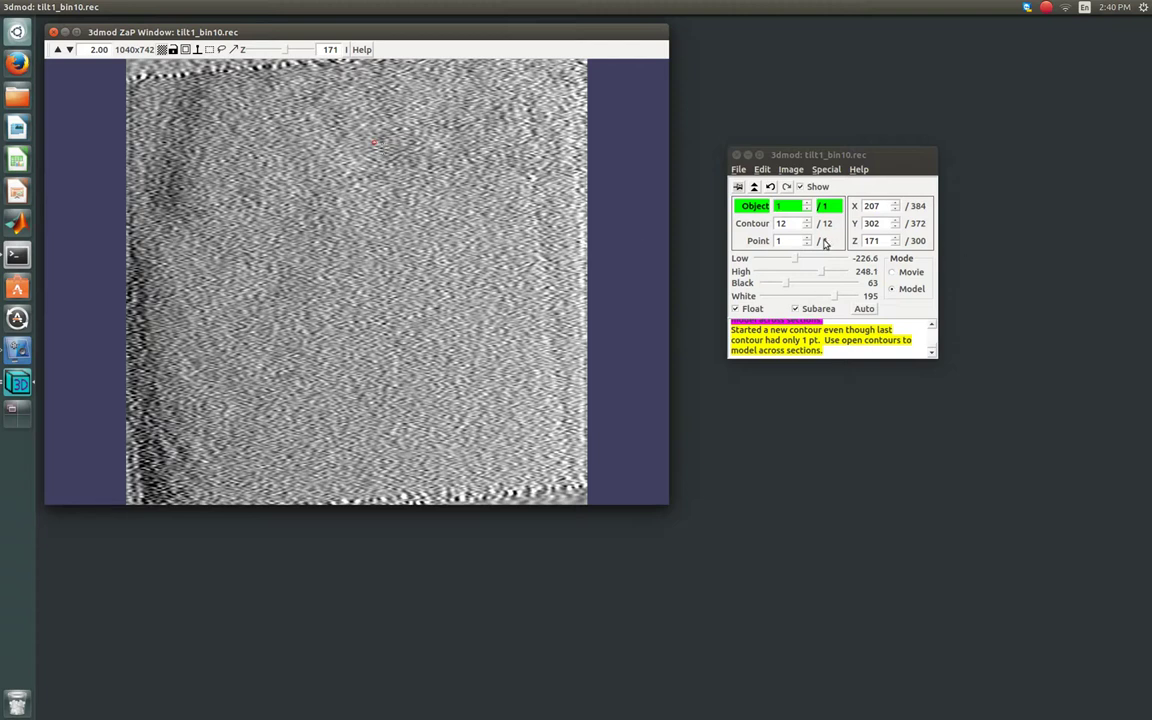
# Quit 3dmod, saving the model as tilt1_bin10.mod in the bin10 folder.
pyautogui.click(737, 156)
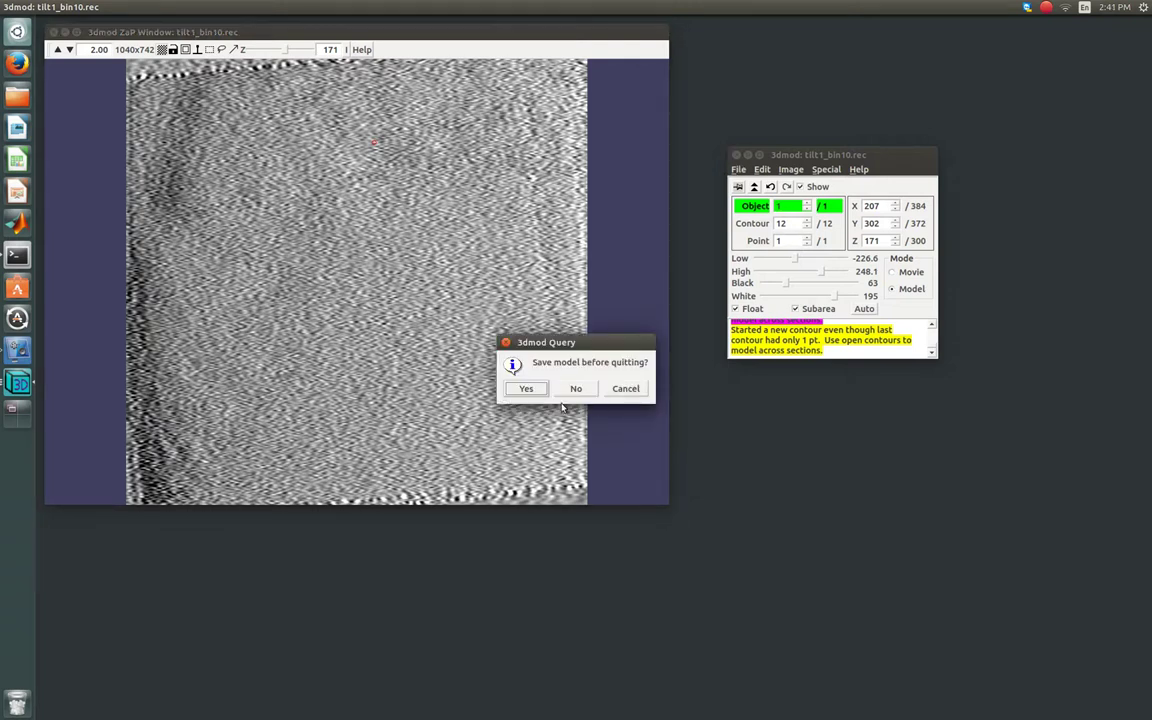
pyautogui.click(527, 387)
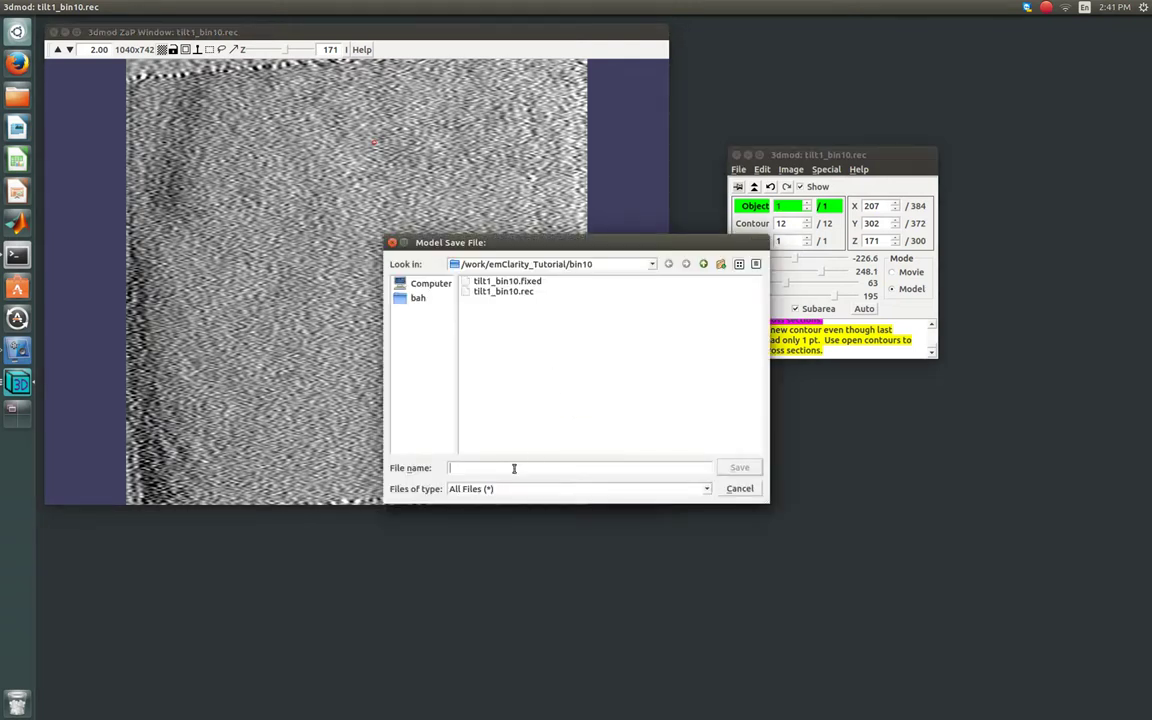
pyautogui.click(505, 291)
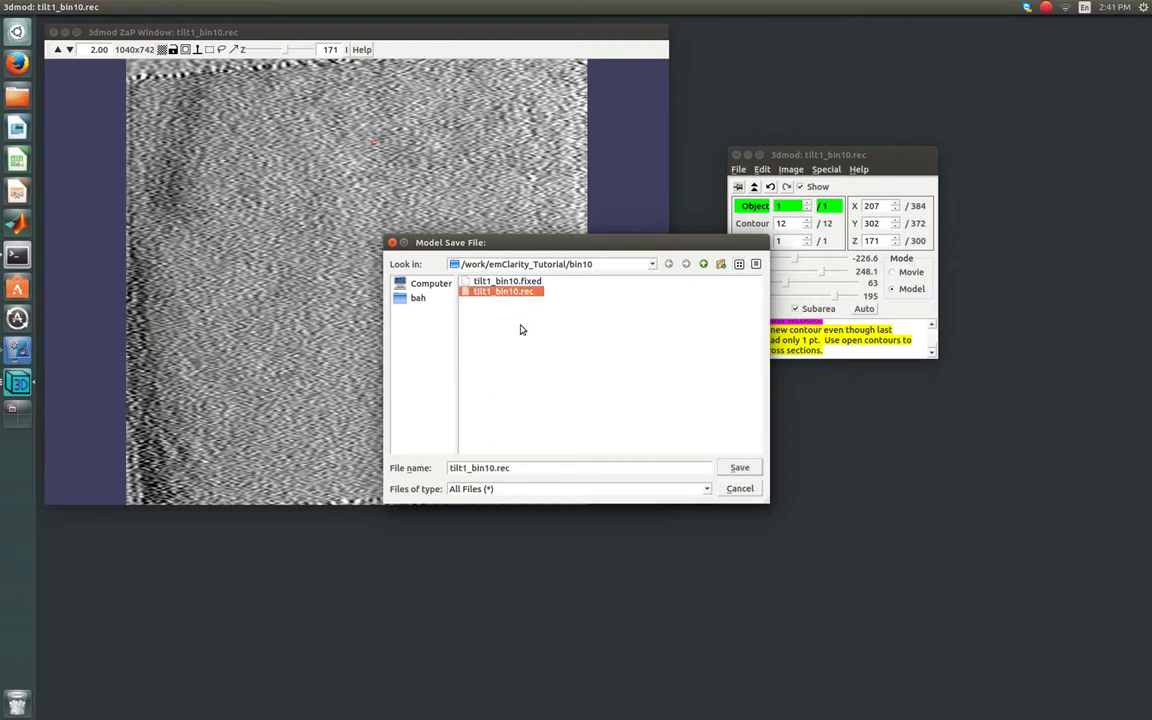
pyautogui.click(540, 467)
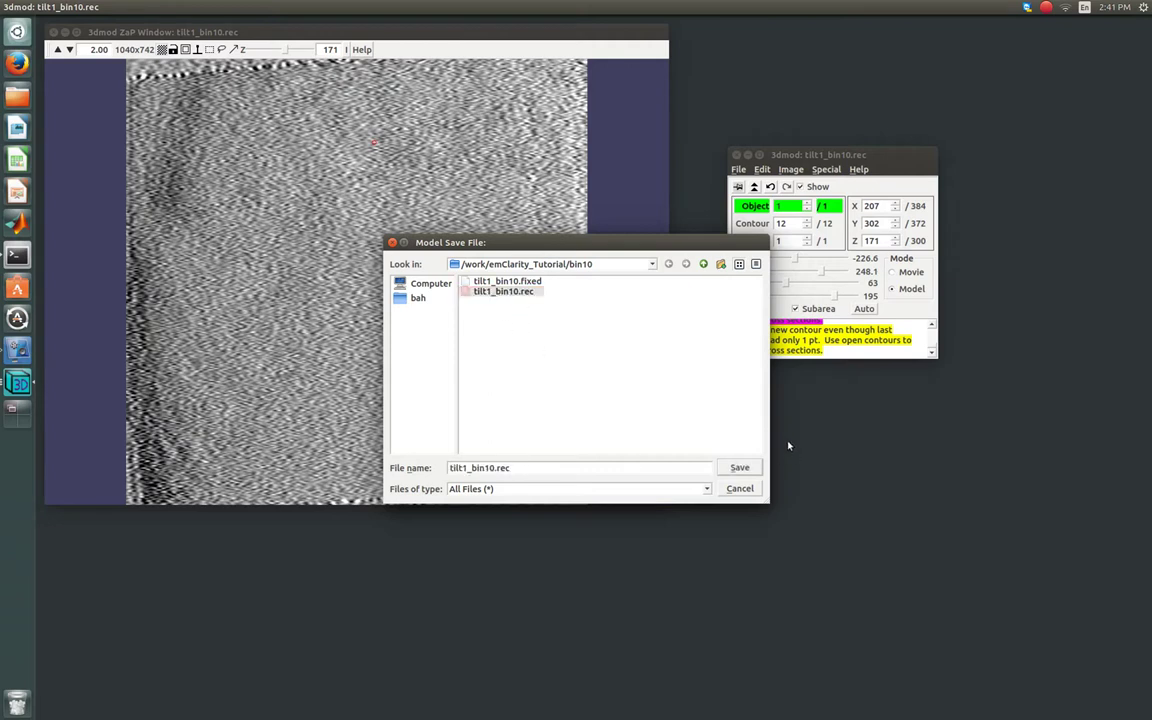
pyautogui.press('BackSpace')
pyautogui.press('BackSpace')
pyautogui.press('BackSpace')
pyautogui.write('mod')
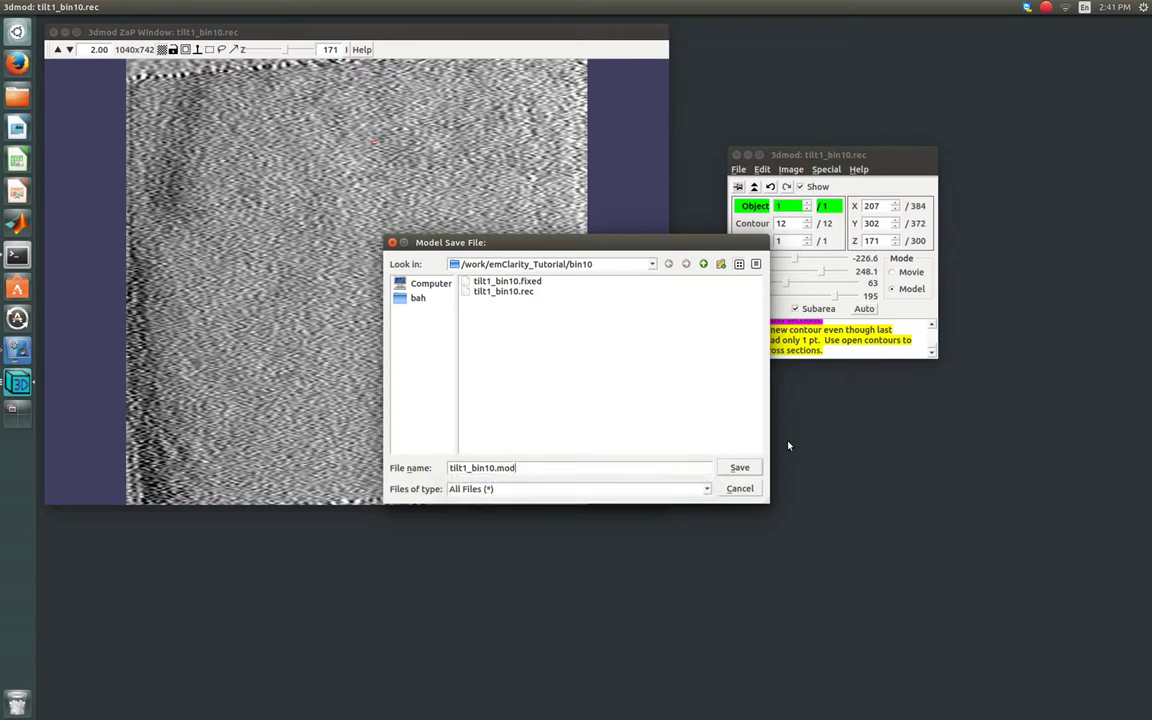
pyautogui.press('Return')
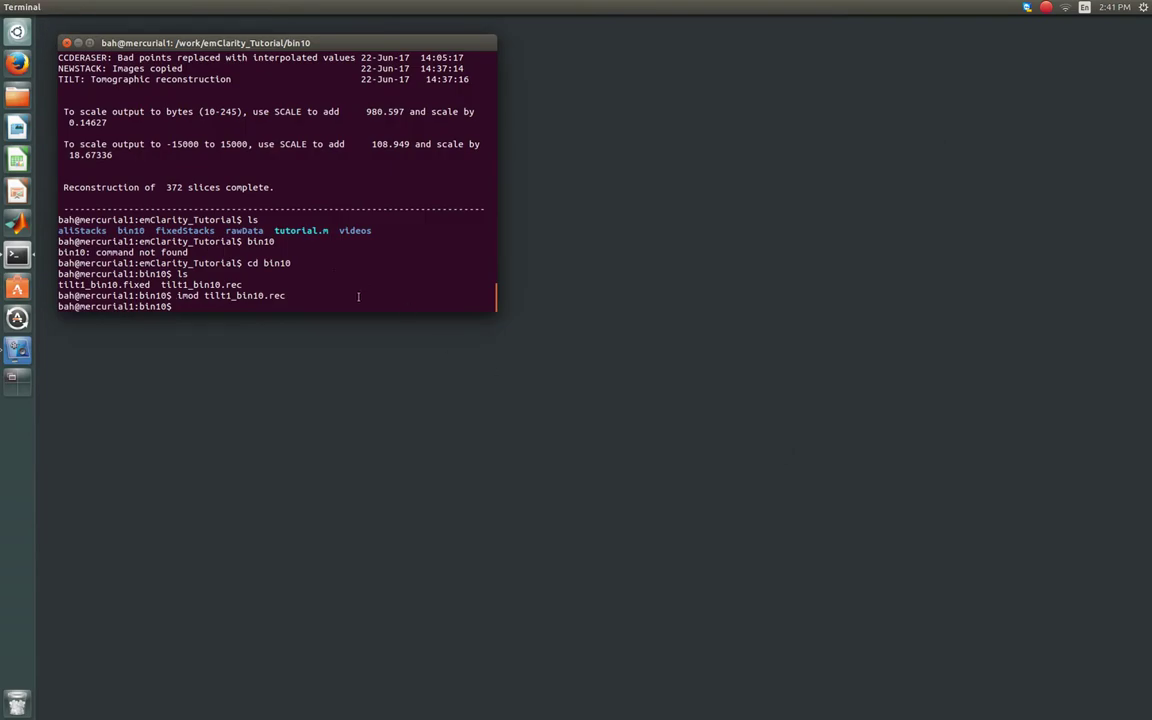
# Rerun recScript2.sh with tilt1 instead of -1 from inside bin10.
pyautogui.press('Up')
pyautogui.press('Up')
pyautogui.press('Up')
pyautogui.press('Up')
pyautogui.press('Up')
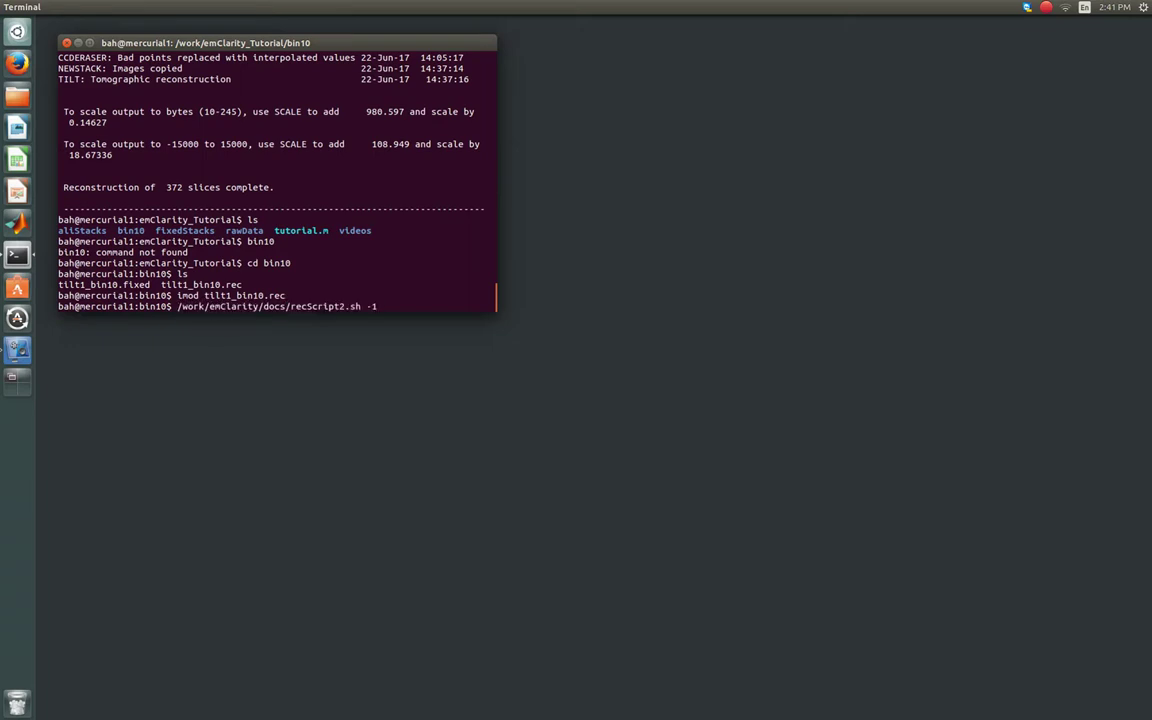
pyautogui.press('BackSpace')
pyautogui.press('BackSpace')
pyautogui.press('BackSpace')
pyautogui.write('tilt1')
pyautogui.press('Return')
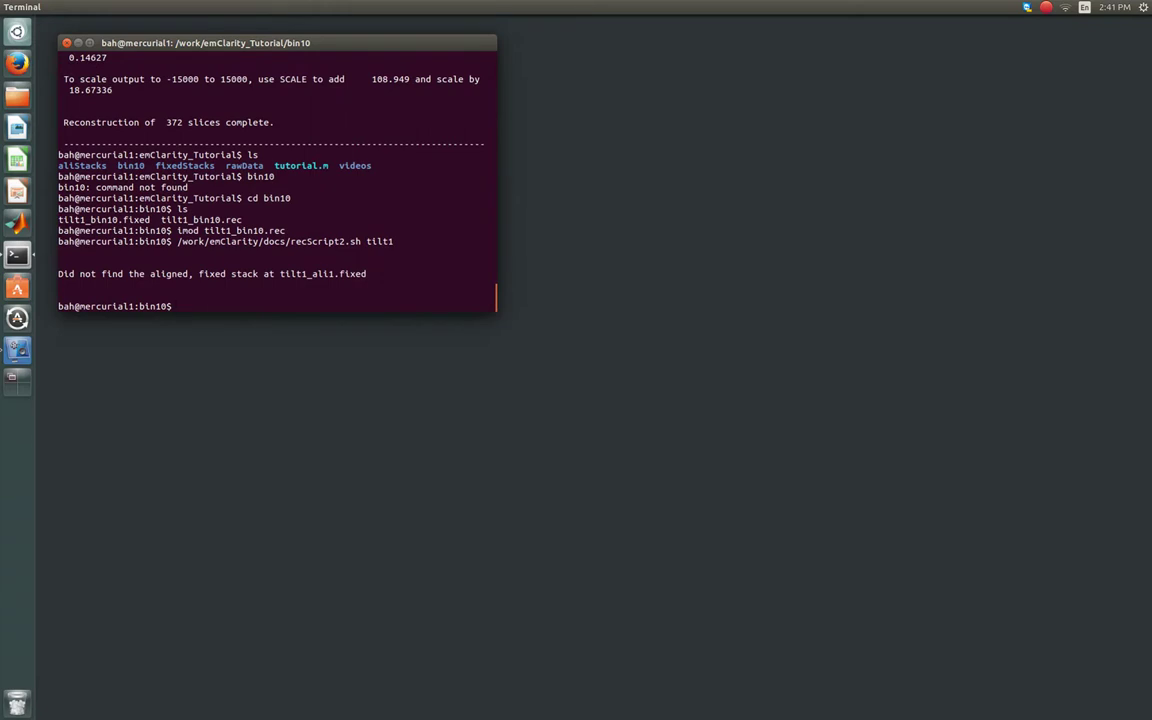
# Move up to emClarity_Tutorial and list its contents.
pyautogui.write('cd ..')
pyautogui.press('Return')
pyautogui.write('ls')
pyautogui.press('Return')
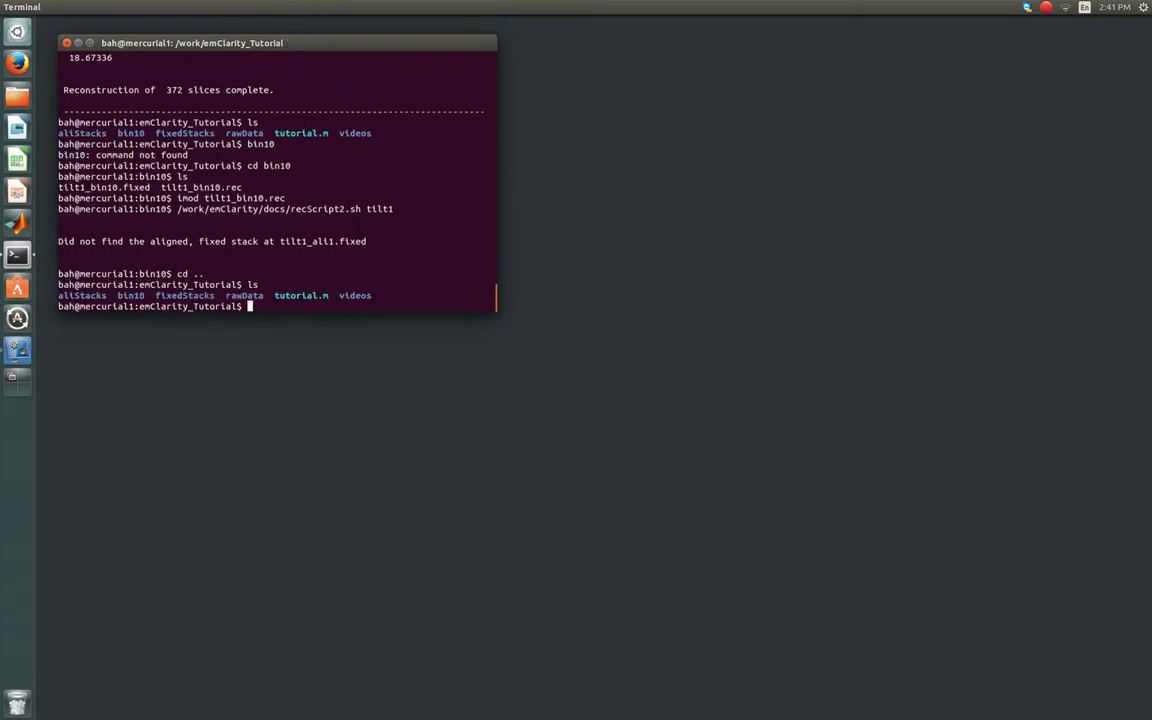
# Rerun recScript2.sh tilt1 from emClarity_Tutorial and list the folder and the new recon folder.
pyautogui.write('cd ..')
pyautogui.press('Up')
pyautogui.press('Up')
pyautogui.press('Up')
pyautogui.press('Return')
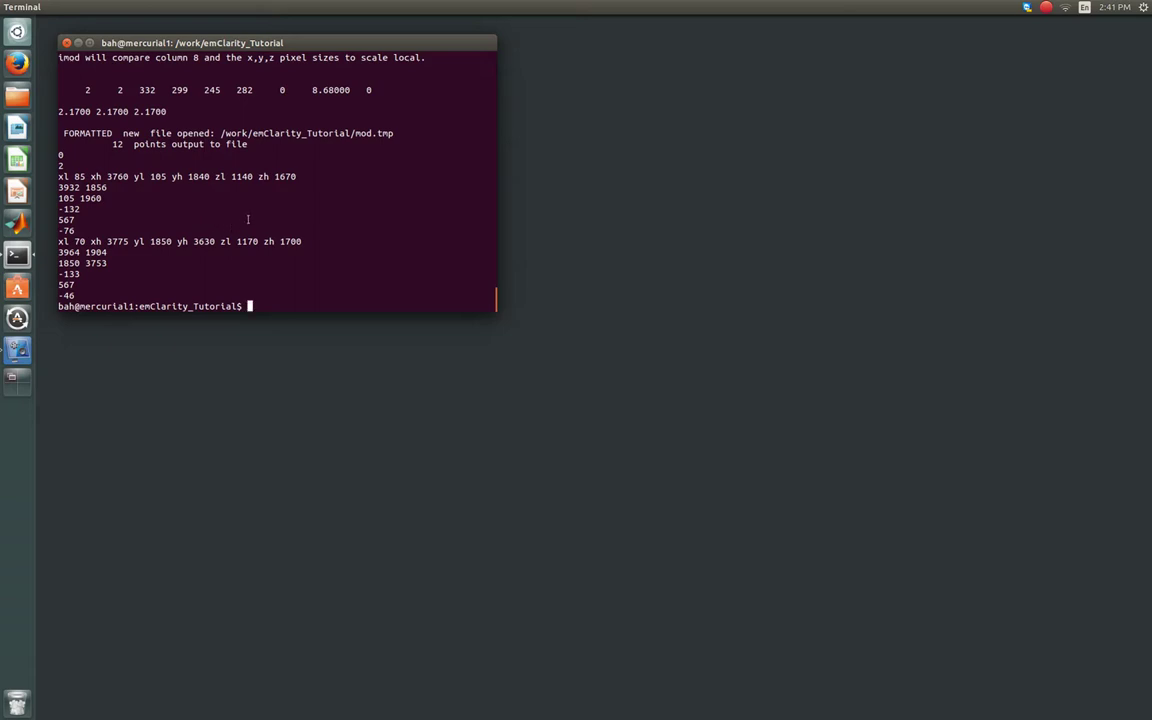
pyautogui.write('ls')
pyautogui.press('Return')
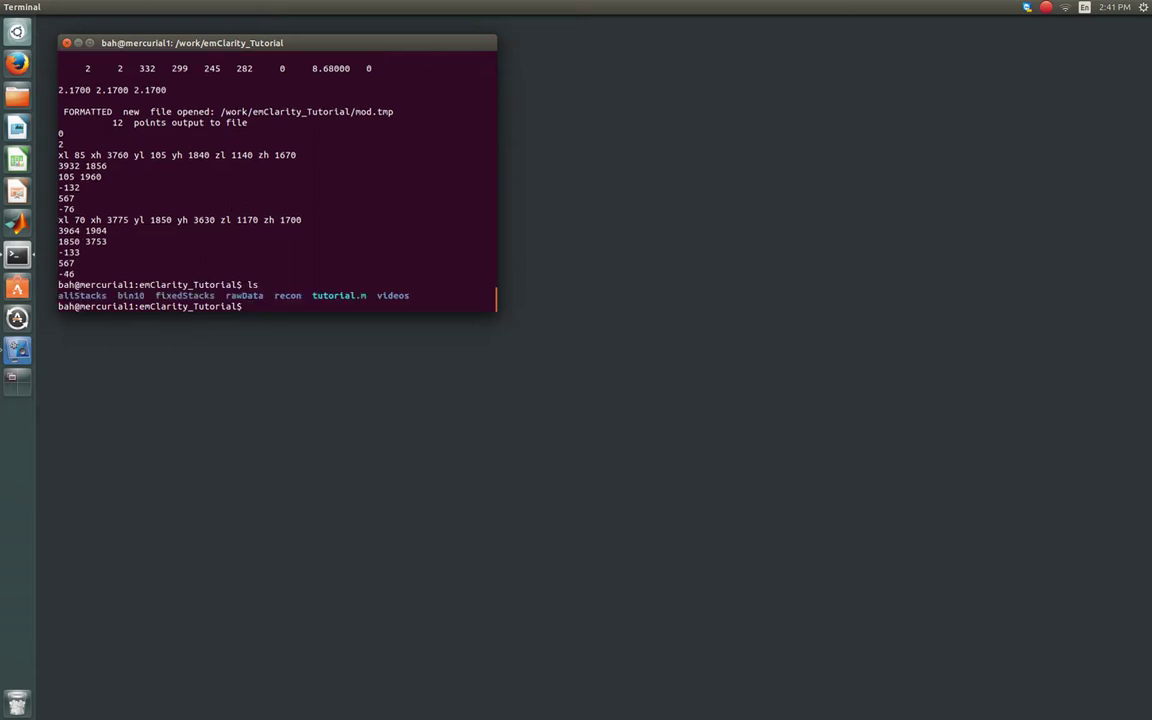
pyautogui.write('ls recon')
pyautogui.press('Return')
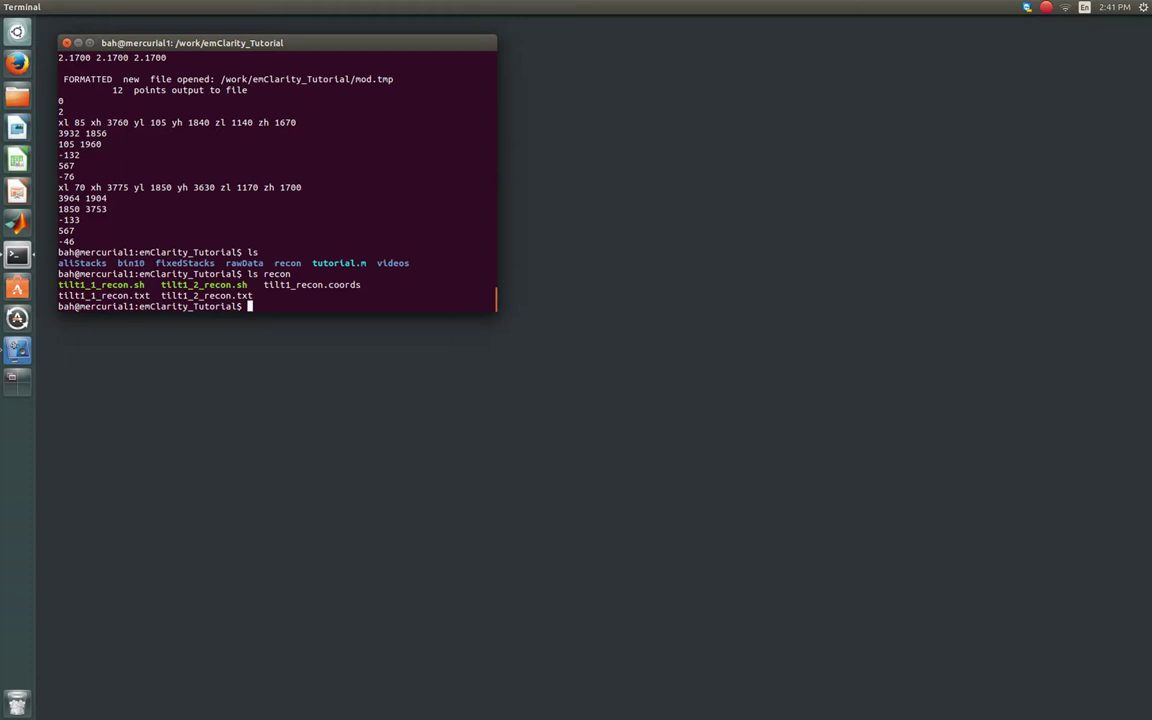
# Try printing tilt1_recon.coords with cat, then move into the recon folder.
pyautogui.write('cat tilt')
pyautogui.press('Tab')
pyautogui.write('re')
pyautogui.press('BackSpace')
pyautogui.press('BackSpace')
pyautogui.press('BackSpace')
pyautogui.press('BackSpace')
pyautogui.press('BackSpace')
pyautogui.press('BackSpace')
pyautogui.press('BackSpace')
pyautogui.press('BackSpace')
pyautogui.doubleClick(347, 284)
pyautogui.middleClick(347, 284)
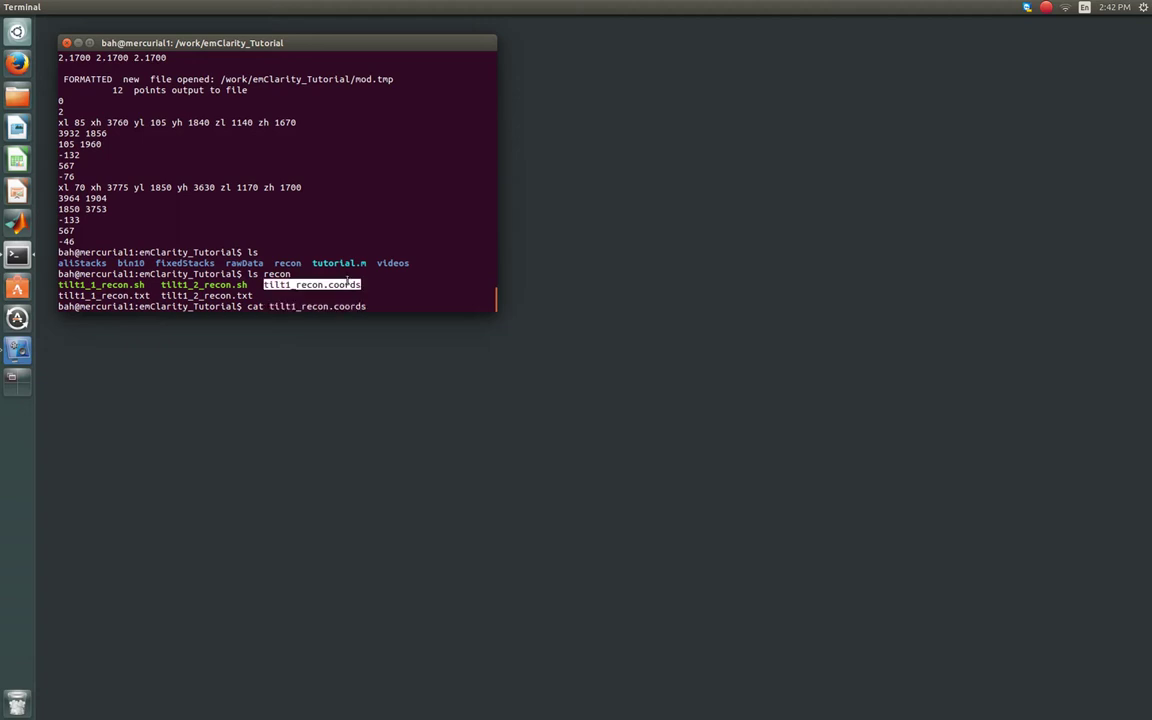
pyautogui.press('Return')
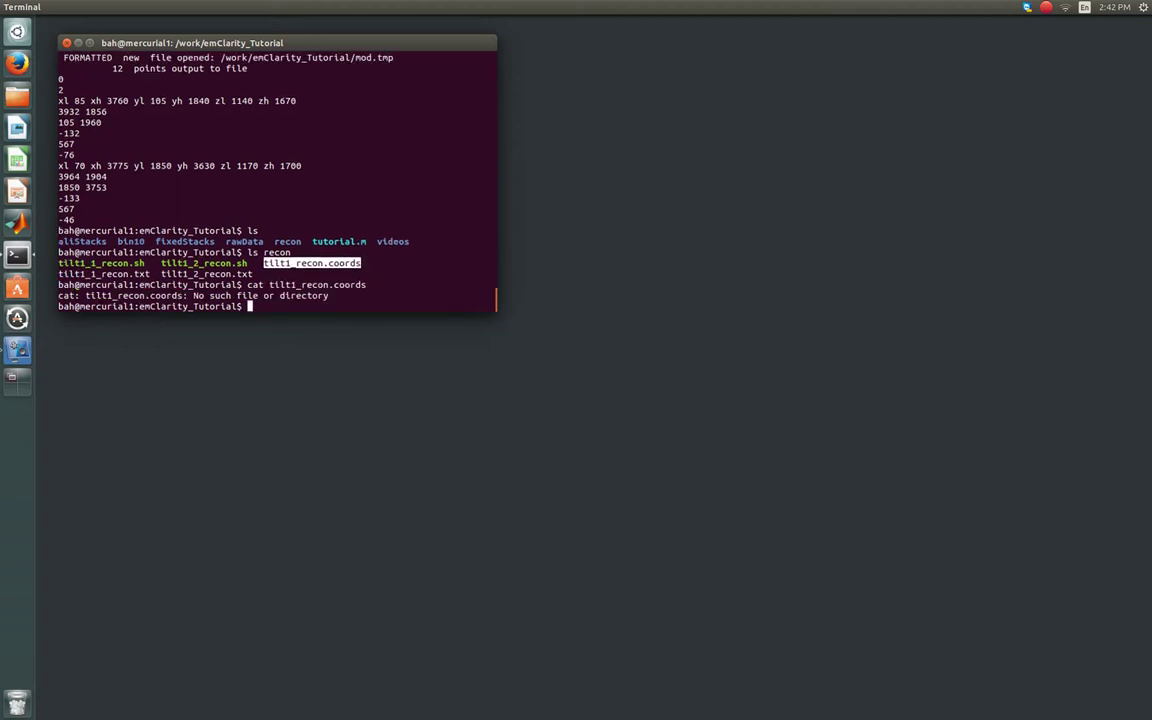
pyautogui.write('cd recon')
pyautogui.press('Return')
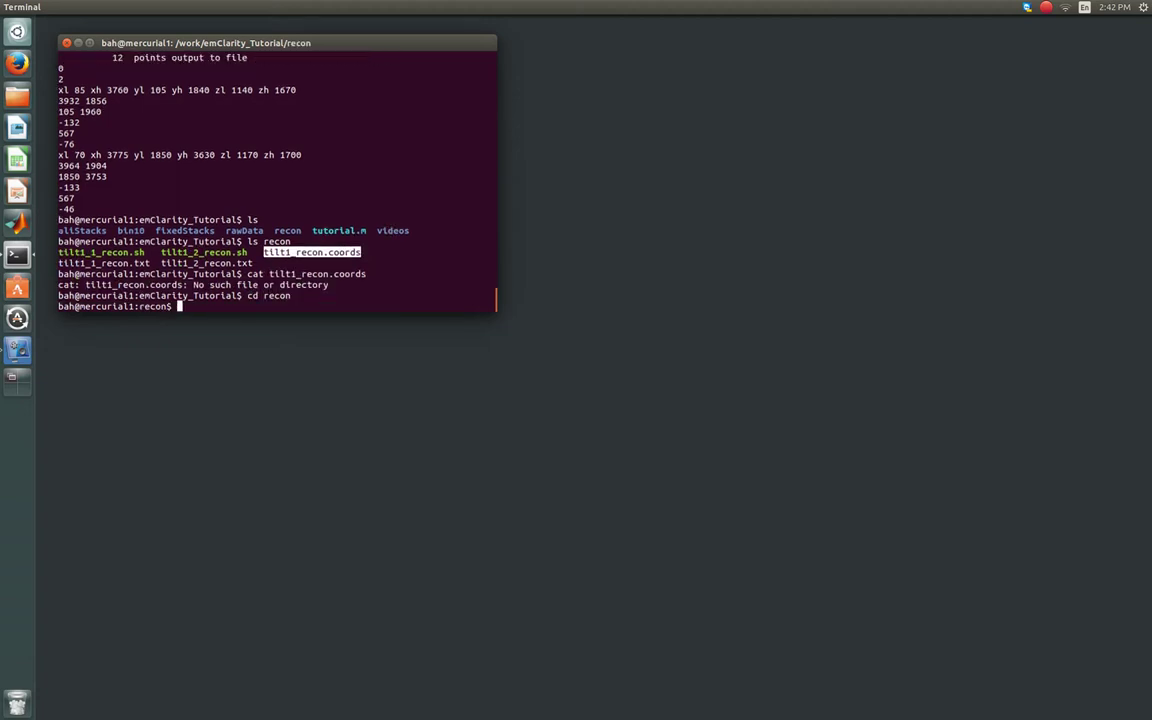
# Print tilt1_recon.coords, highlight tilt1, the 2 sub-regions line and 3932, then list the recon folder.
pyautogui.press('Up')
pyautogui.press('Up')
pyautogui.press('Return')
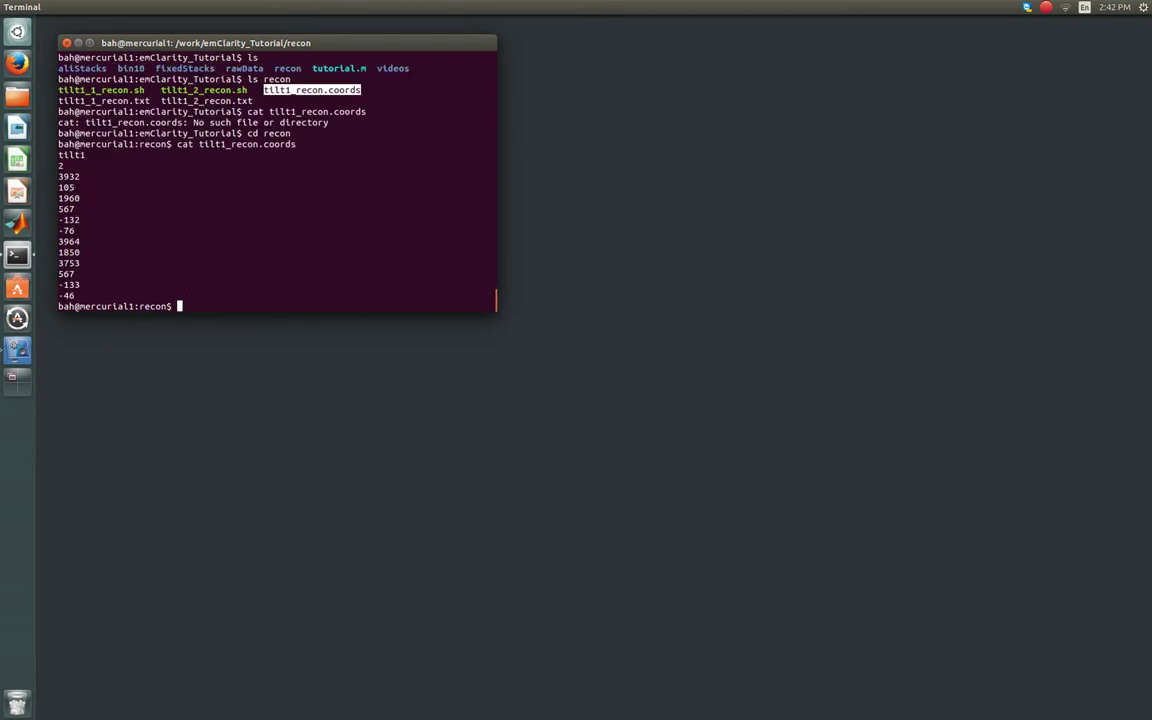
pyautogui.doubleClick(71, 155)
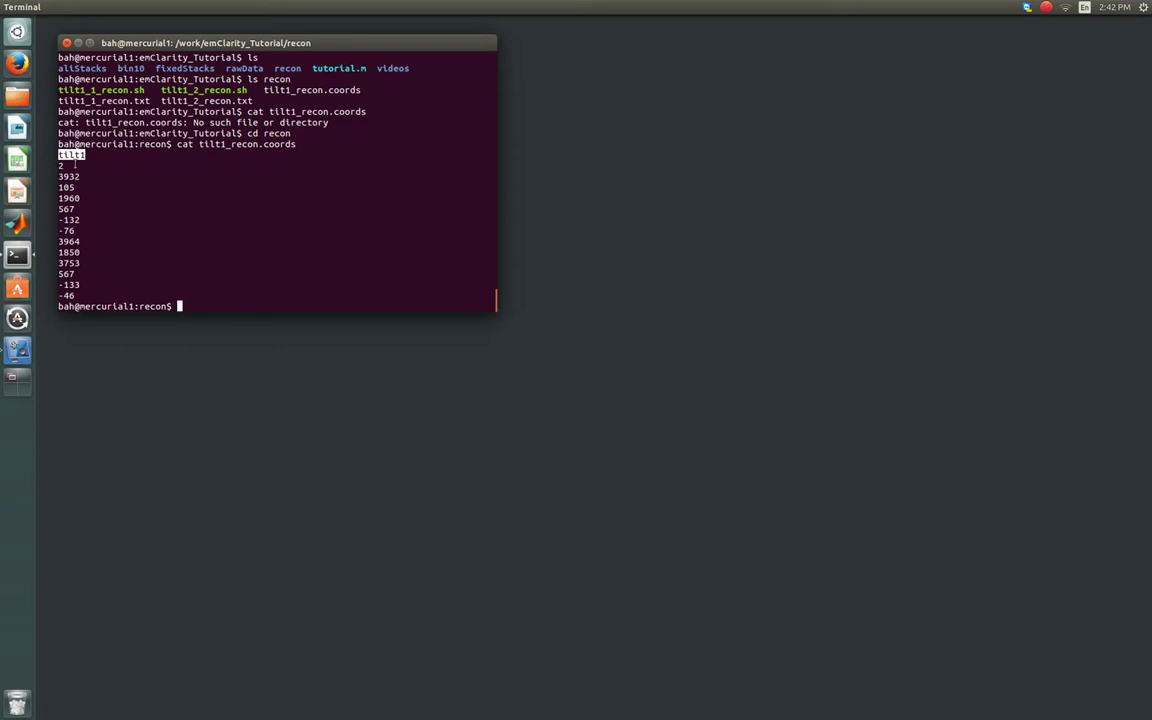
pyautogui.tripleClick(71, 166)
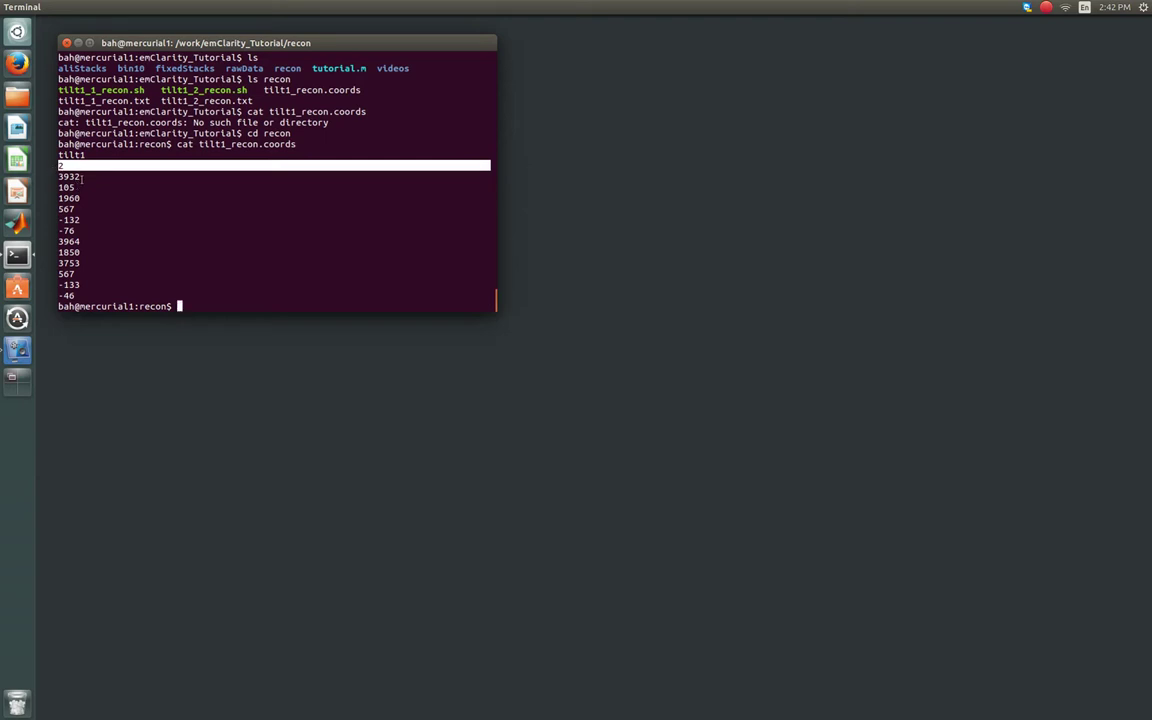
pyautogui.click(78, 178)
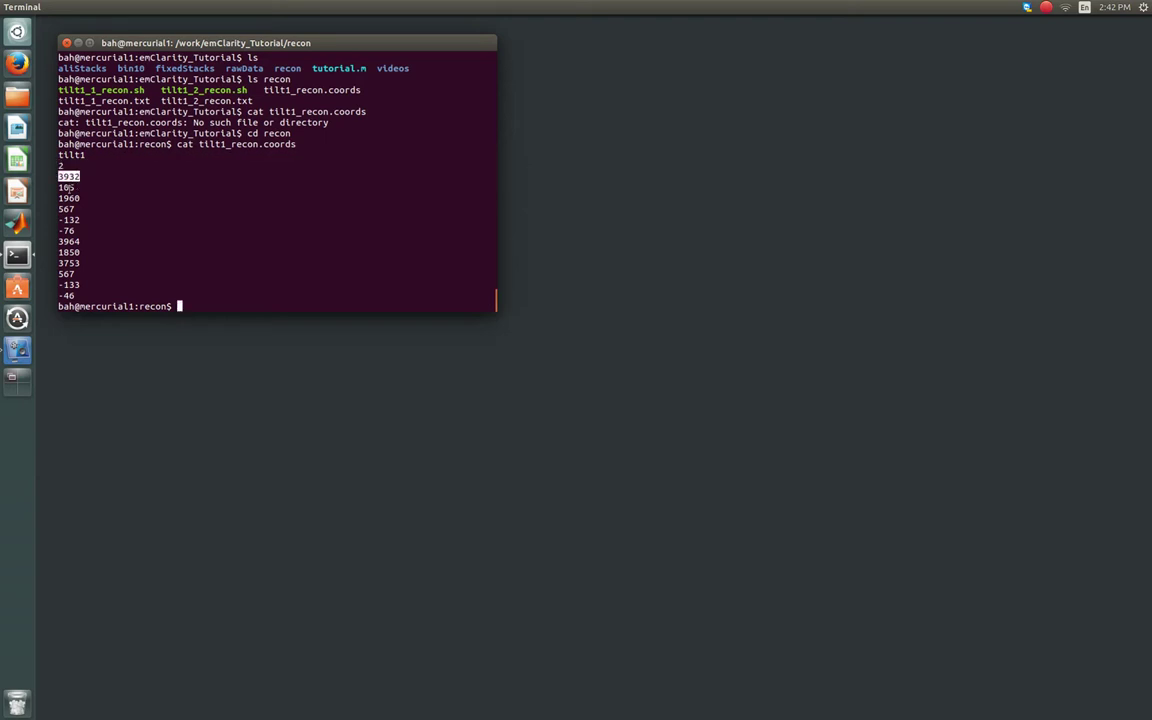
pyautogui.doubleClick(68, 176)
pyautogui.click(68, 180)
pyautogui.write('ls')
pyautogui.press('Return')
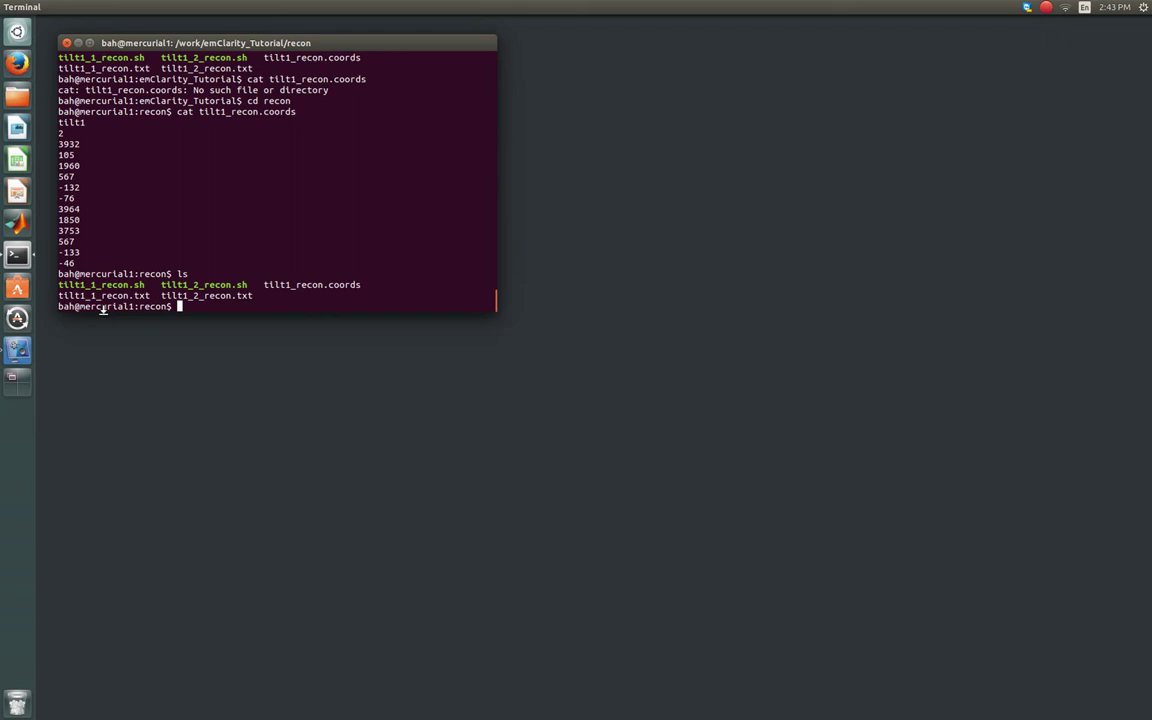
# Run cd .. and ls to show aliStacks, bin10, fixedStacks, rawData, recon, tutorial.m and videos.
pyautogui.write('cd ..')
pyautogui.press('Return')
pyautogui.write('ls')
pyautogui.press('Return')
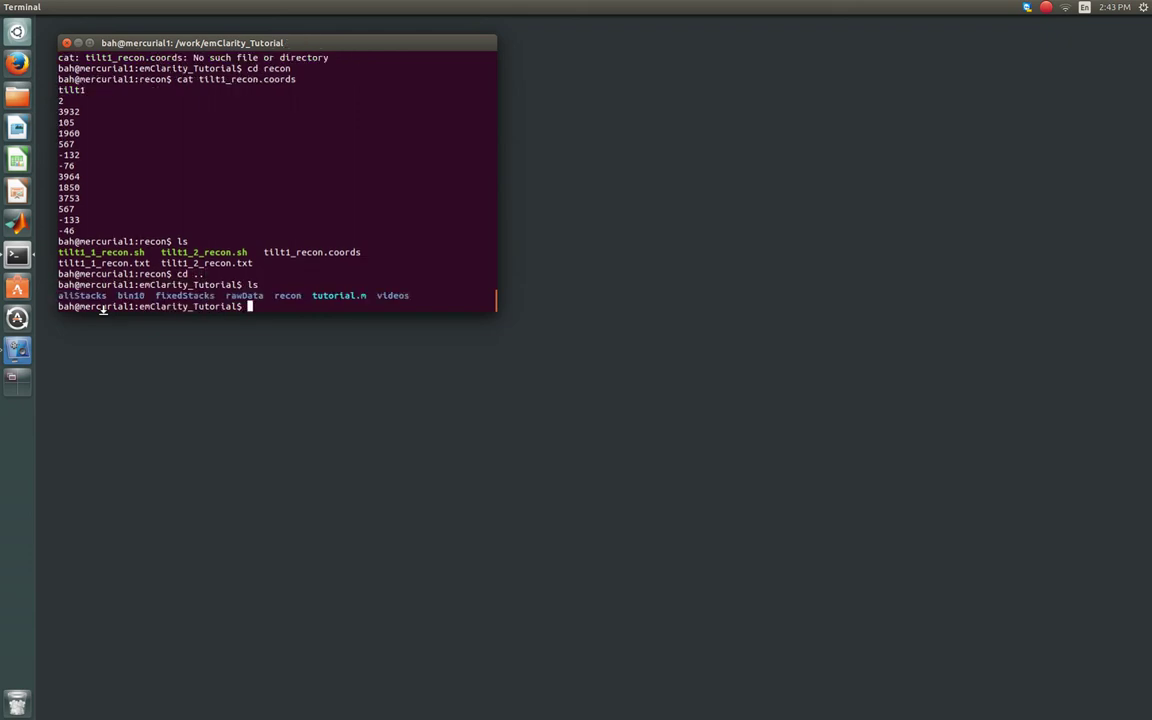